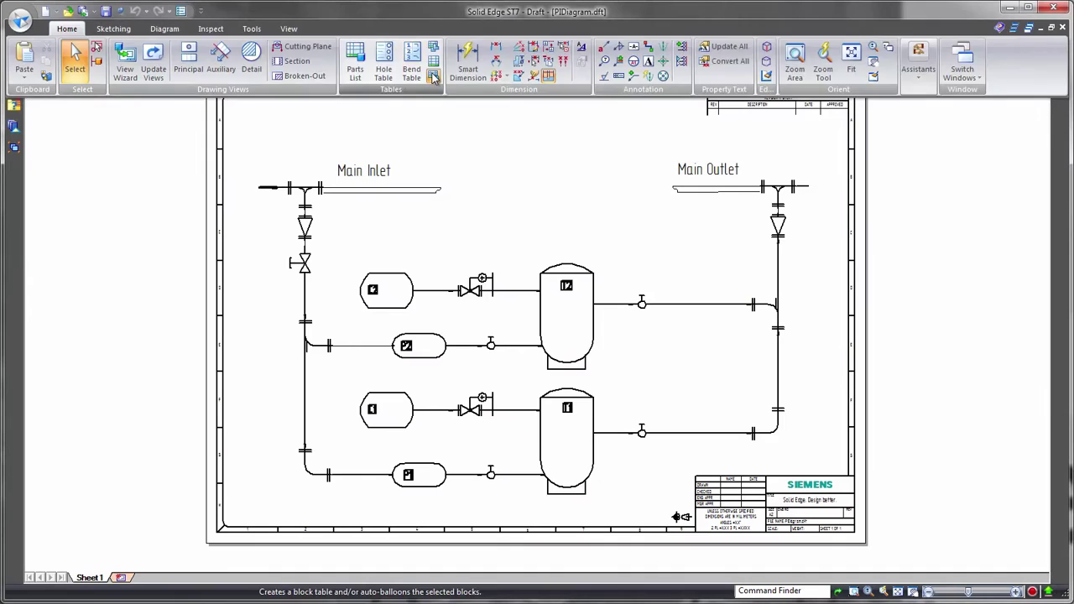
# - Place a 13-item block table above the P&ID, with a numbered balloon on every block
pyautogui.click(433, 76)
pyautogui.rightClick(515, 210)
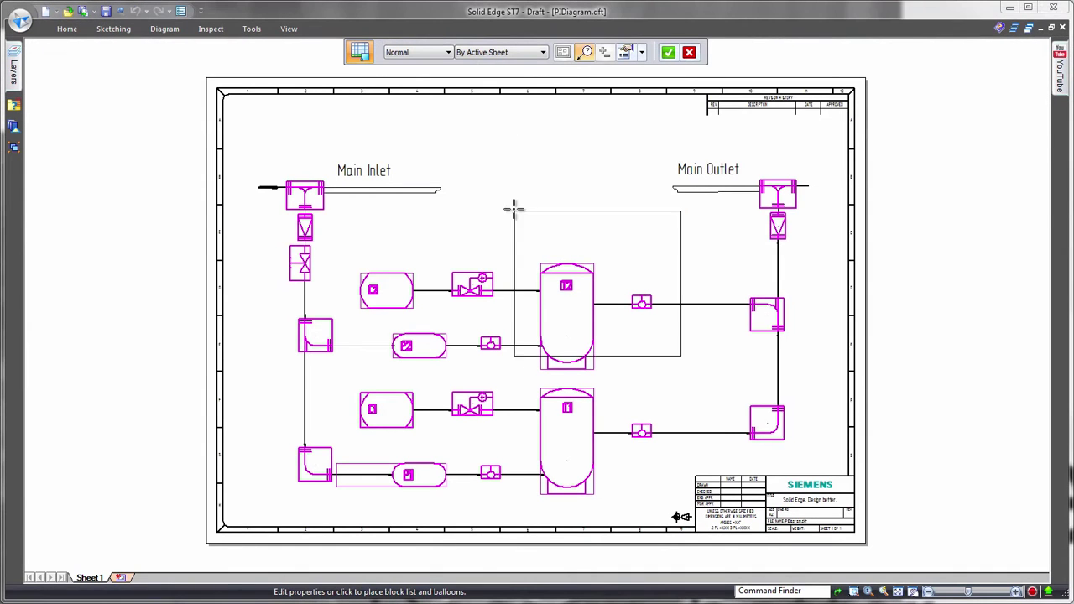
pyautogui.click(459, 109)
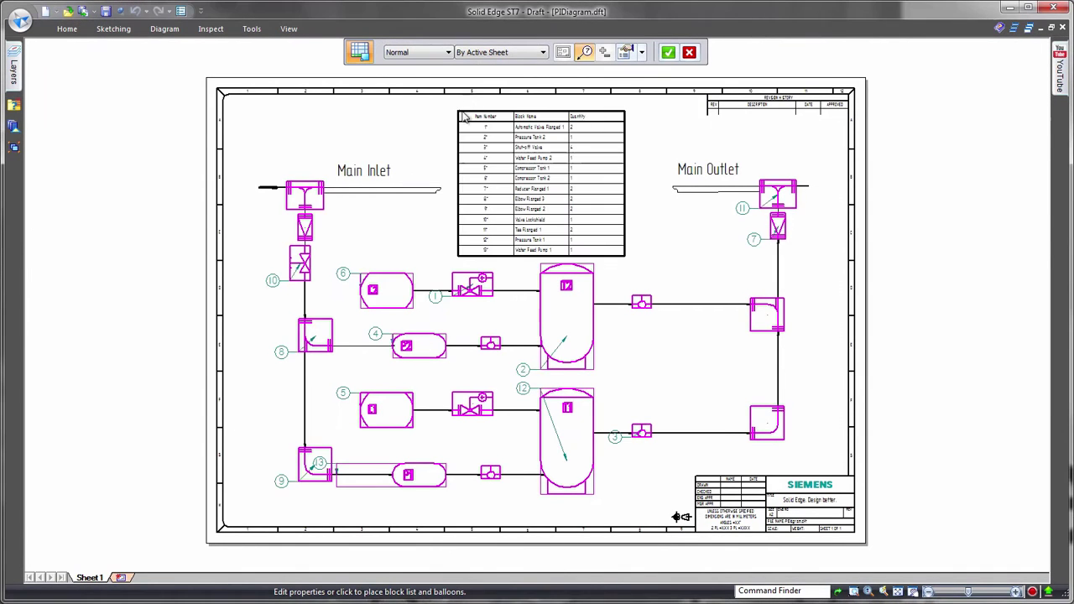
pyautogui.scroll(1, 926, 186)
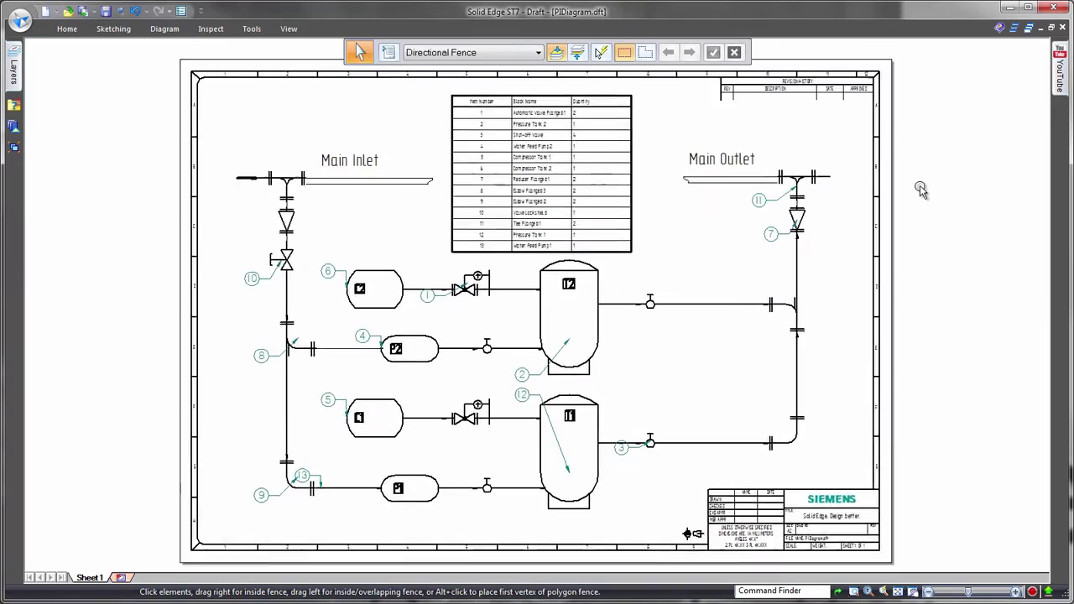
pyautogui.scroll(1, 927, 187)
pyautogui.scroll(1, 930, 187)
pyautogui.scroll(1, 940, 186)
pyautogui.scroll(1, 946, 185)
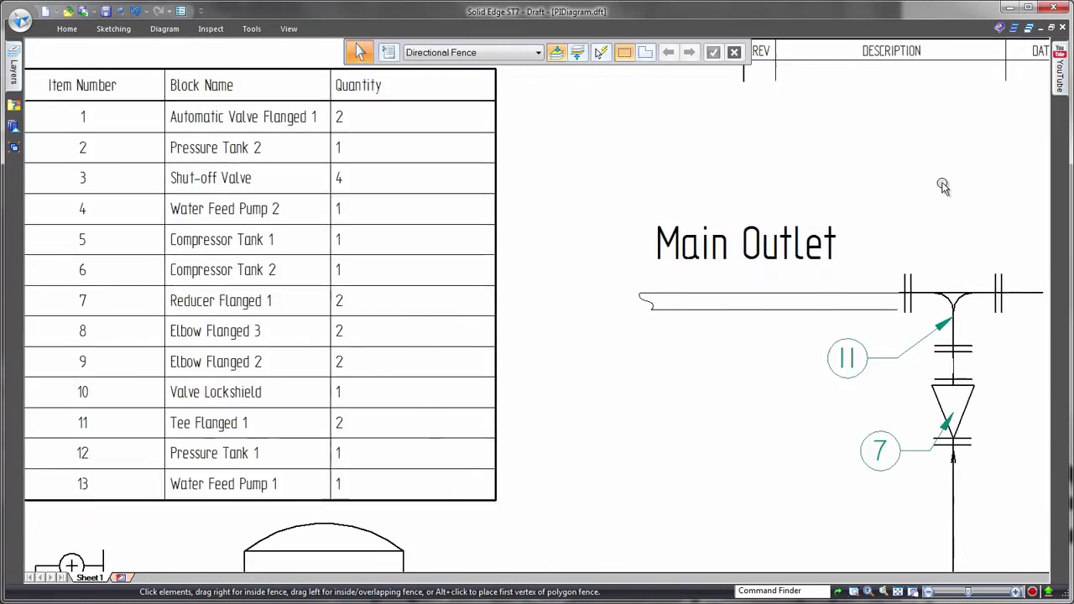
pyautogui.scroll(-1, 943, 403)
pyautogui.scroll(-2, 946, 422)
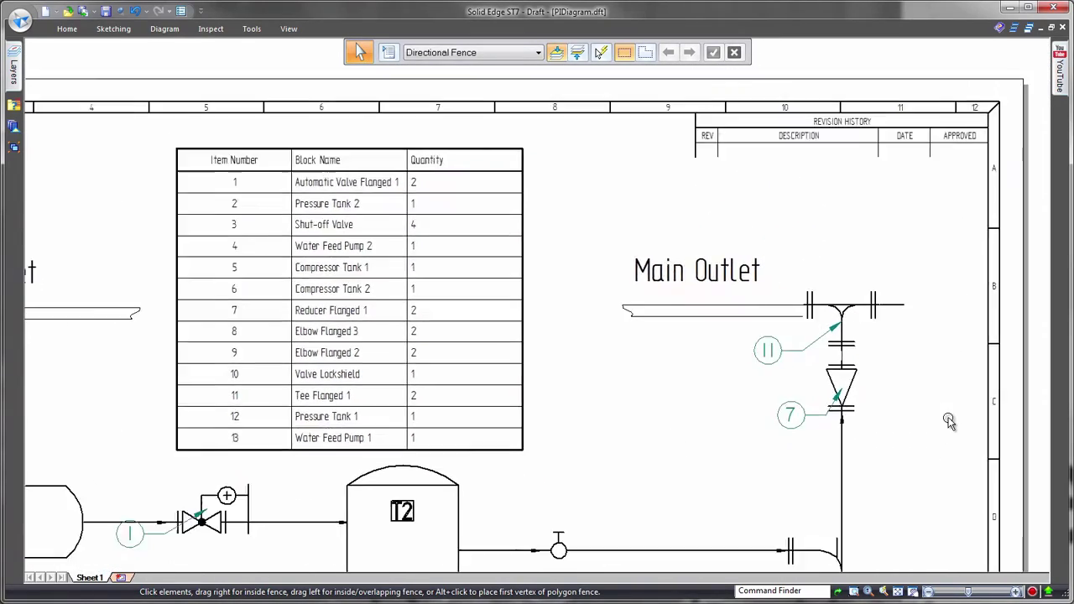
pyautogui.scroll(1, 948, 421)
pyautogui.hotkey('ctrl', 'shift', 'f')
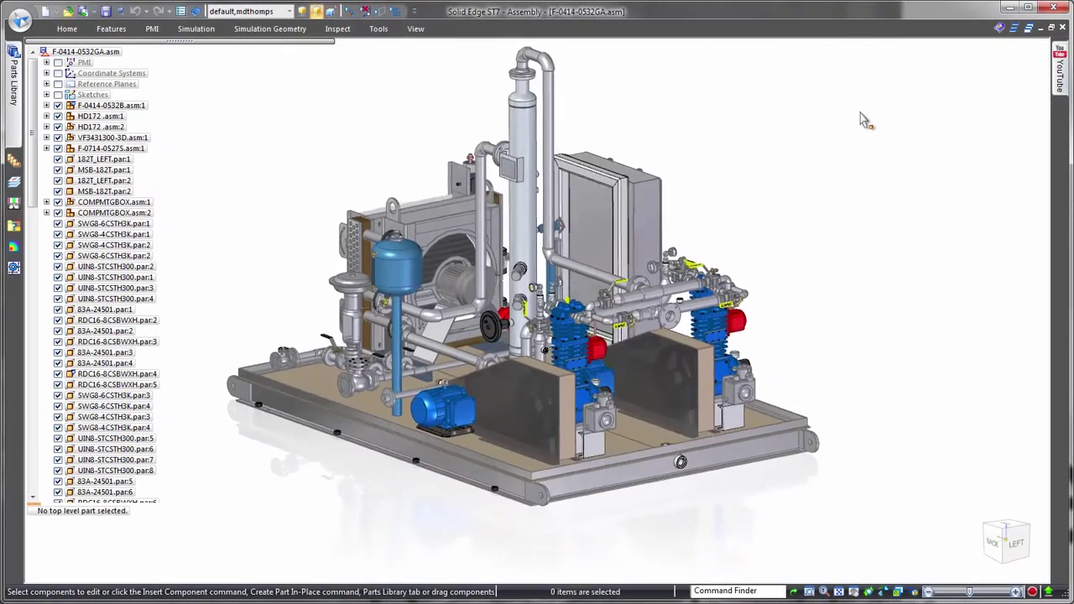
# - In the 2-Piping Routes configuration, draw route lines from the loose flange down, across and up to the pipework
pyautogui.click(302, 11)
pyautogui.doubleClick(269, 42)
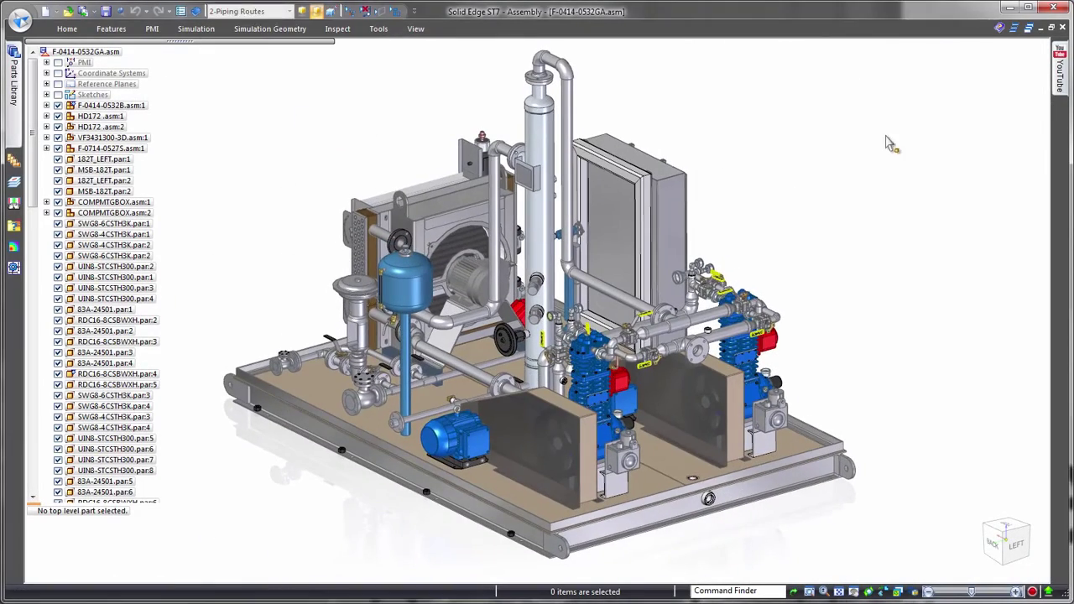
pyautogui.rightClick(758, 139)
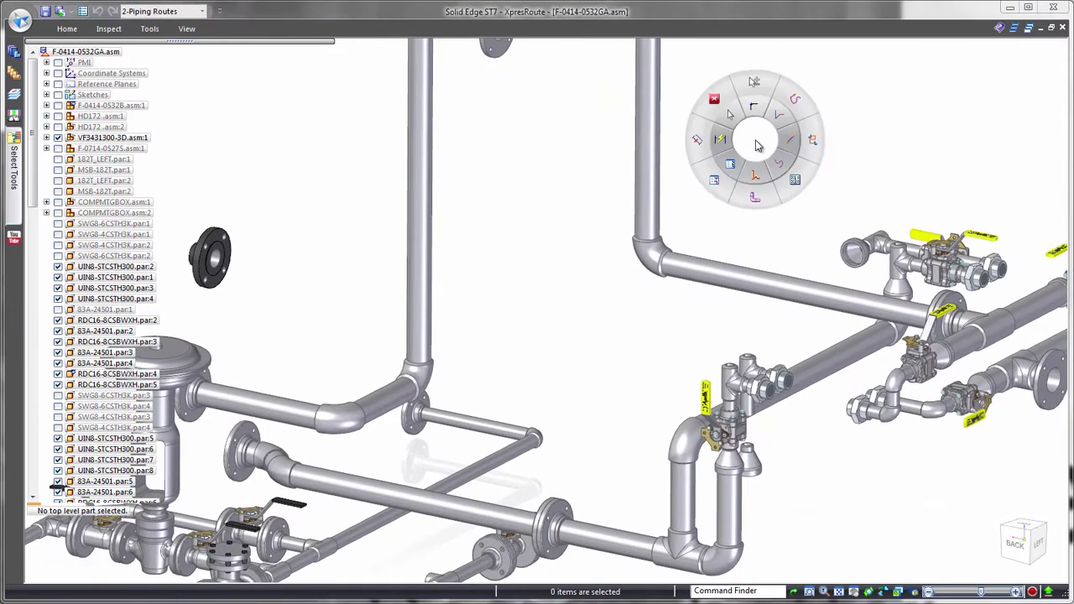
pyautogui.click(739, 152)
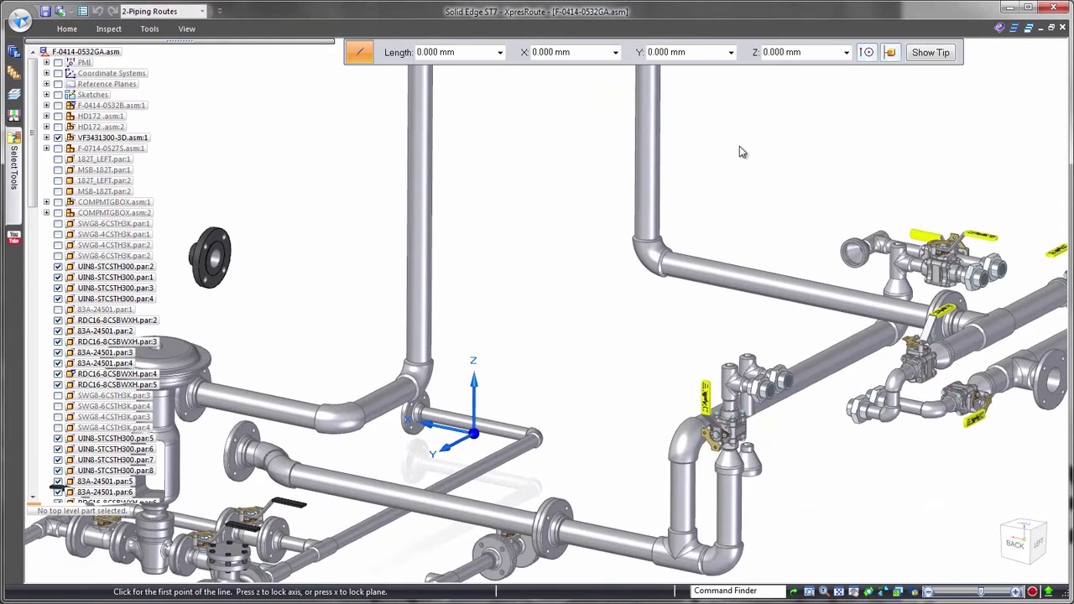
pyautogui.click(384, 277)
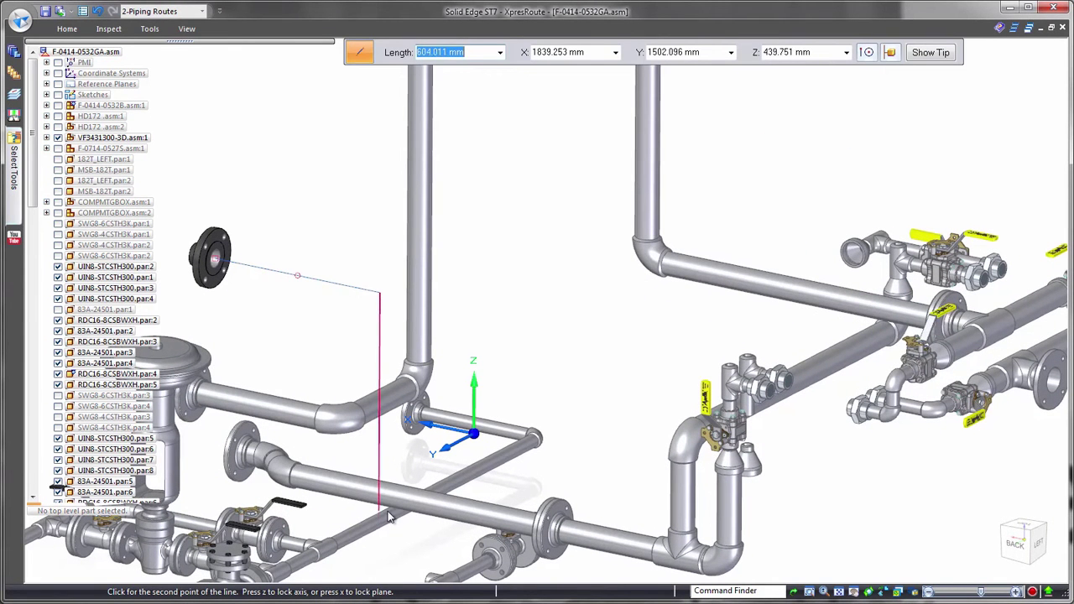
pyautogui.click(405, 524)
pyautogui.scroll(-2, 504, 537)
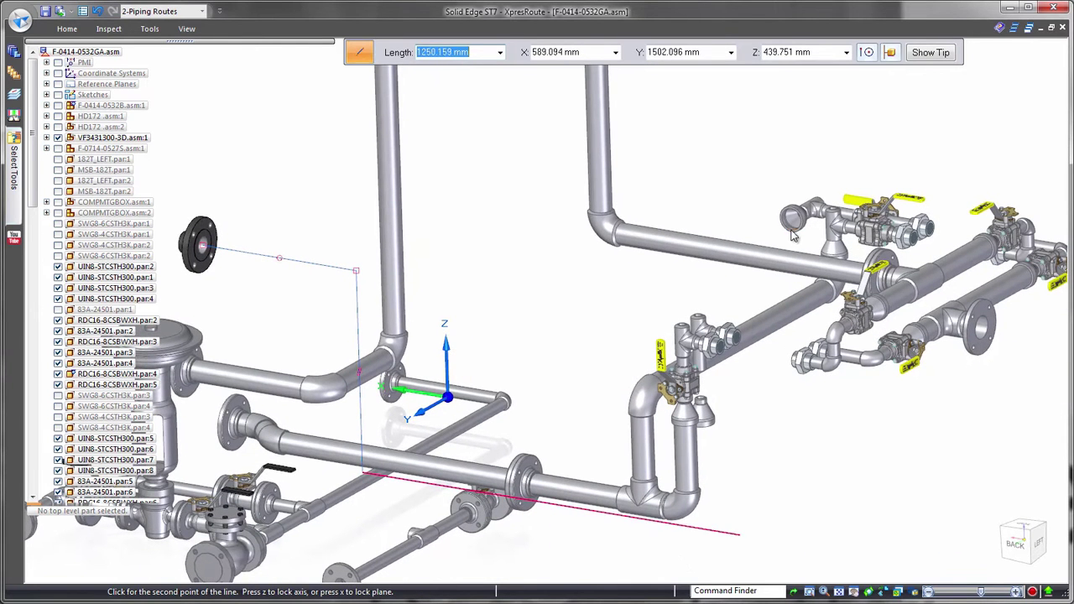
pyautogui.click(755, 206)
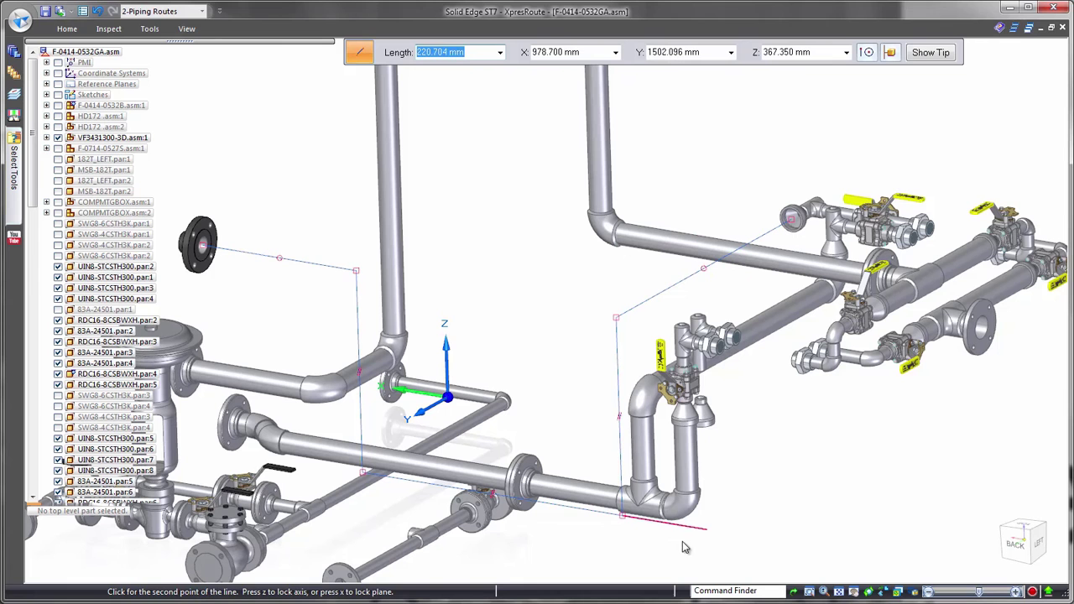
pyautogui.click(703, 428)
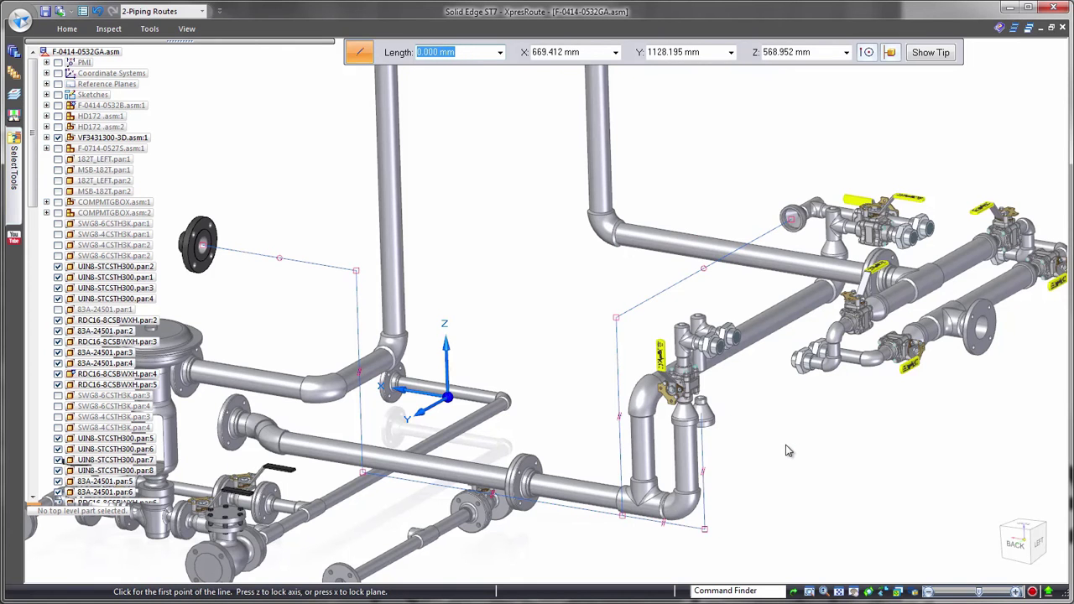
pyautogui.hotkey('ctrl', 'k')
# - Dimension the path's first corner angle to 91° and rotate the view to check it
pyautogui.press('Escape')
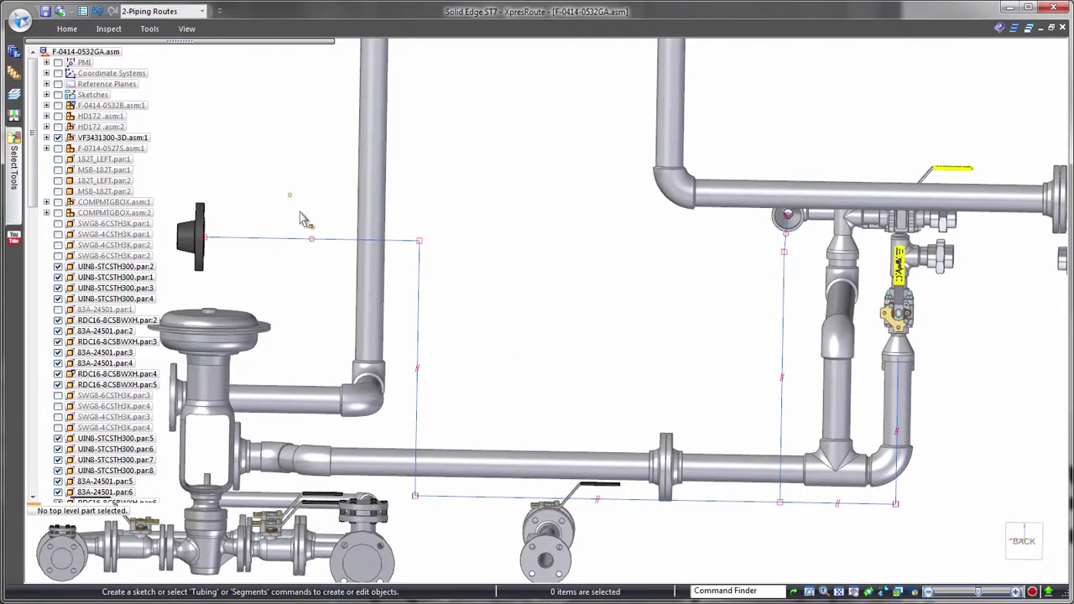
pyautogui.click(70, 30)
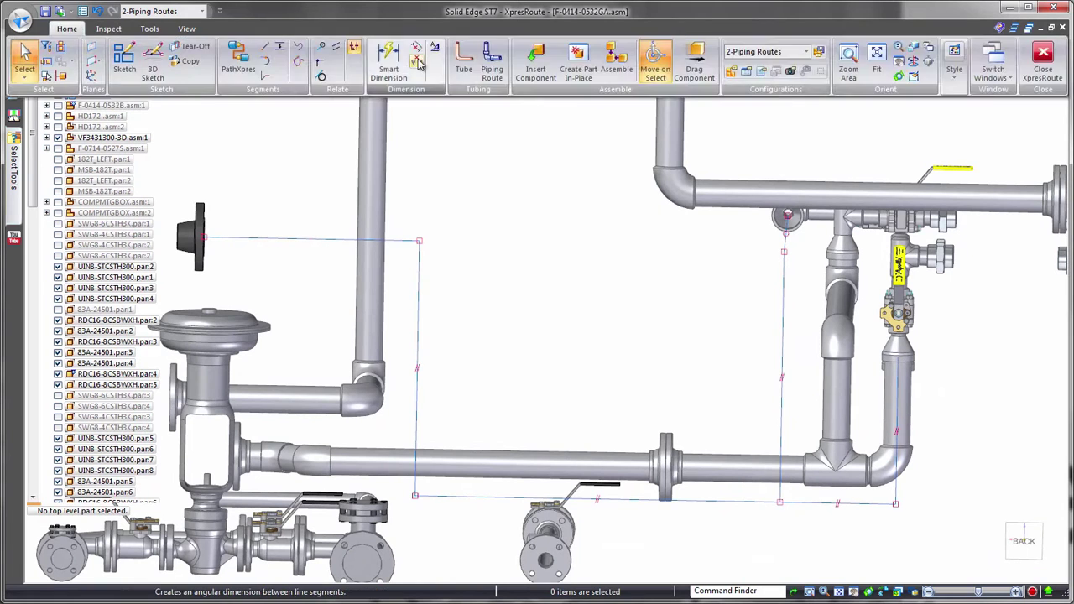
pyautogui.click(406, 67)
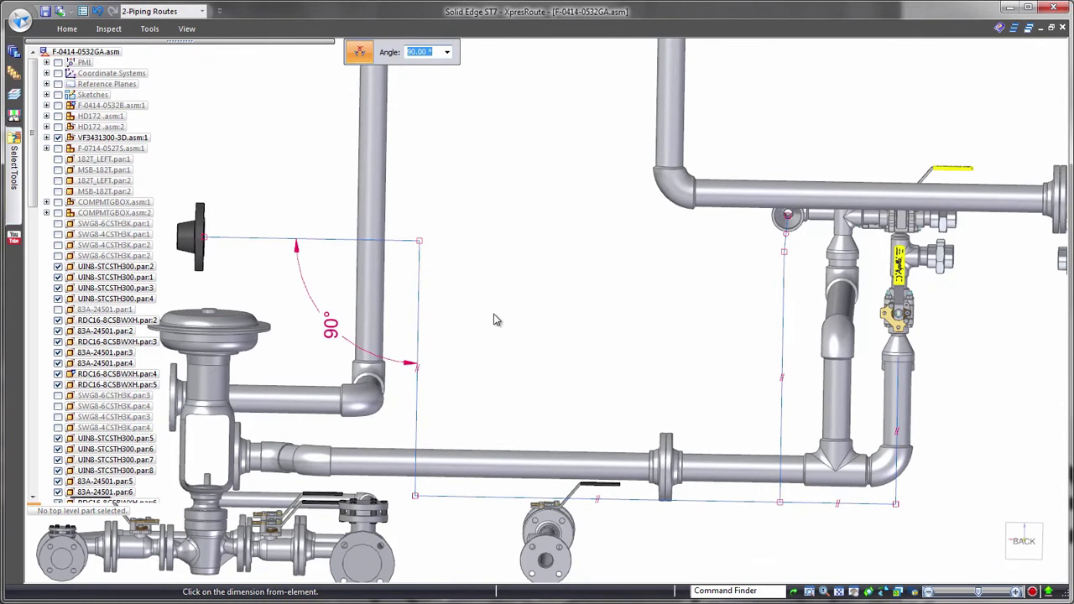
pyautogui.hotkey('ctrl', 'i')
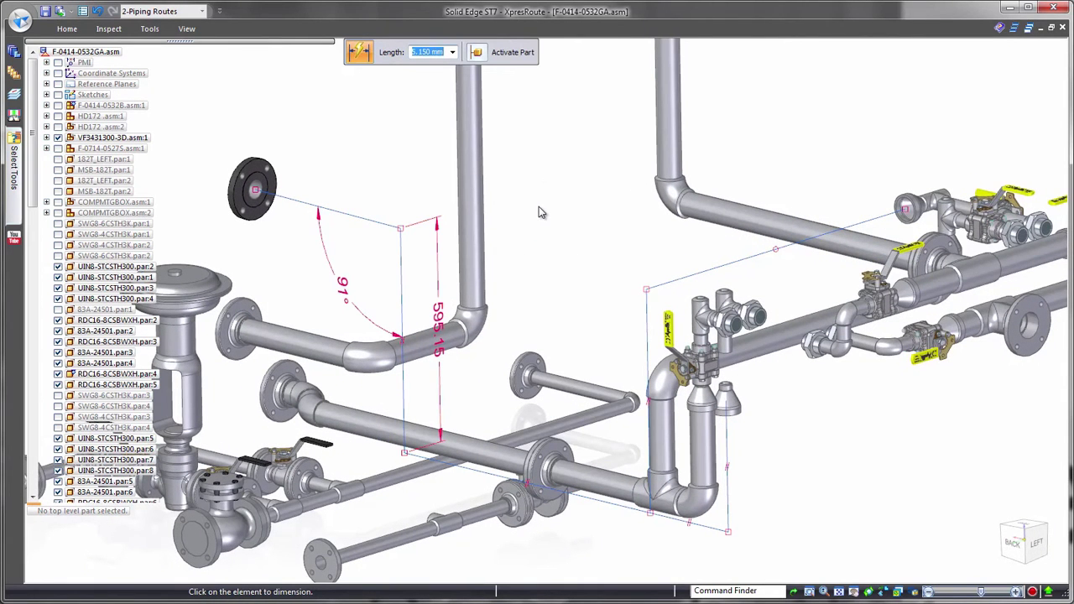
pyautogui.press('Left')
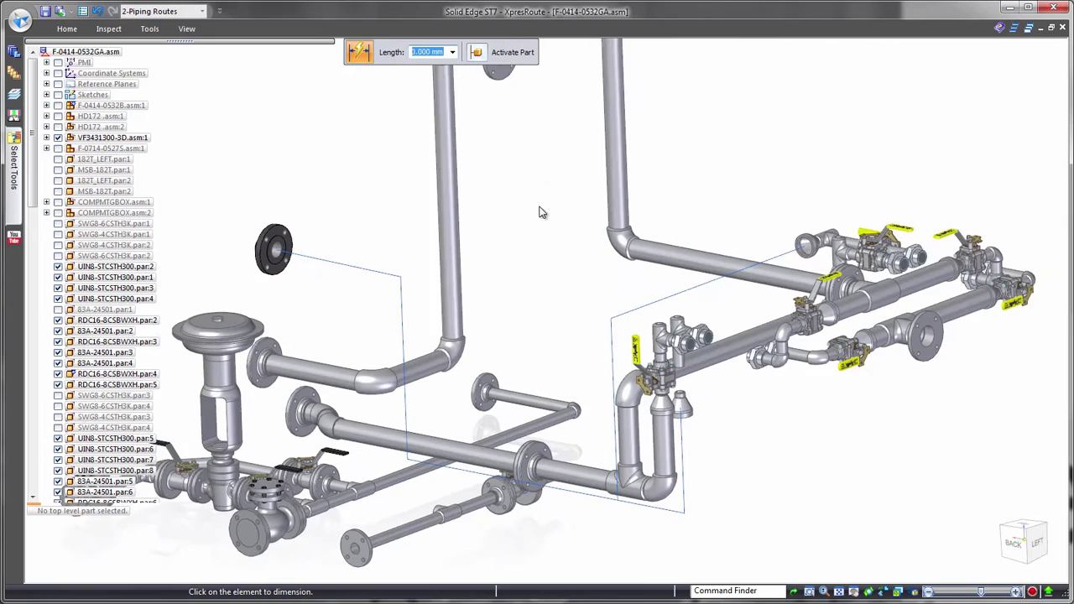
# - Create Pipe_Route 22 along the path as 65 mm DIN pipe, then show all components
pyautogui.moveTo(529, 215); pyautogui.dragTo(527, 265, button='right')
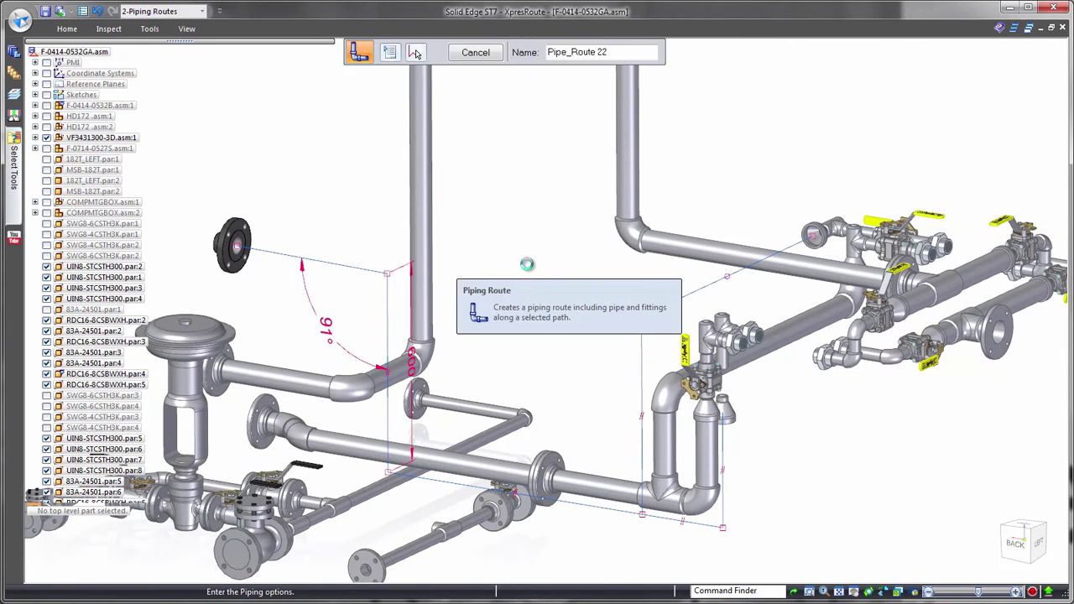
pyautogui.click(425, 136)
pyautogui.click(369, 233)
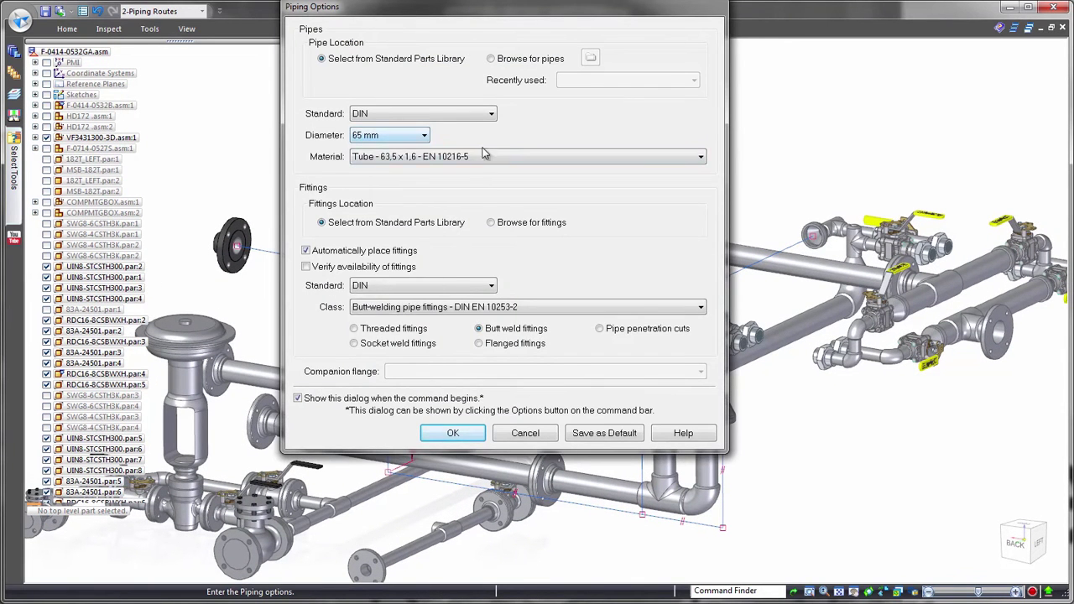
pyautogui.click(492, 157)
pyautogui.click(454, 433)
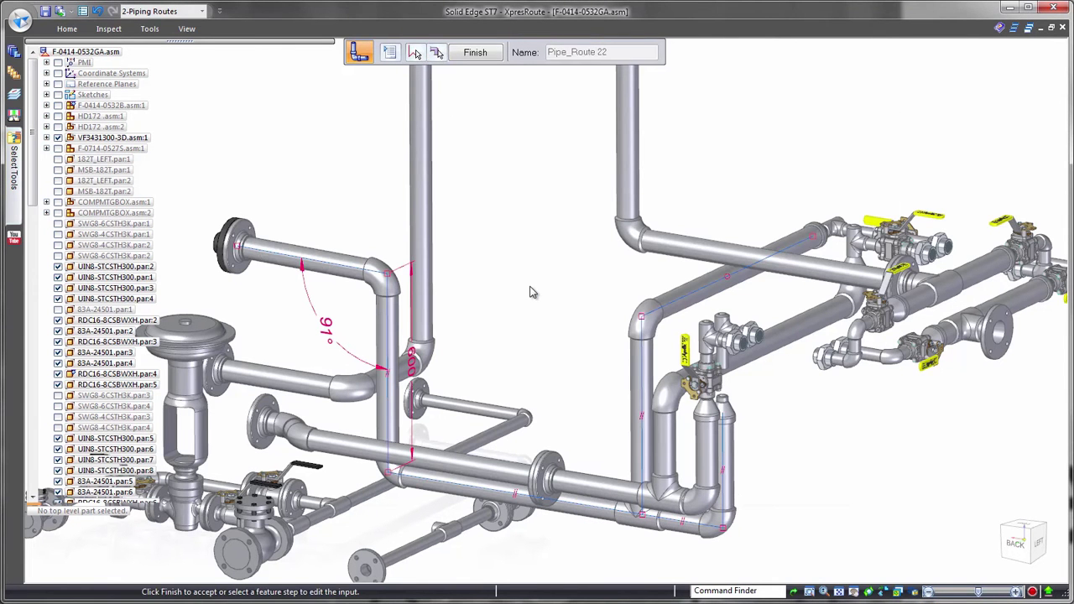
pyautogui.rightClick(530, 292)
pyautogui.rightClick(544, 210)
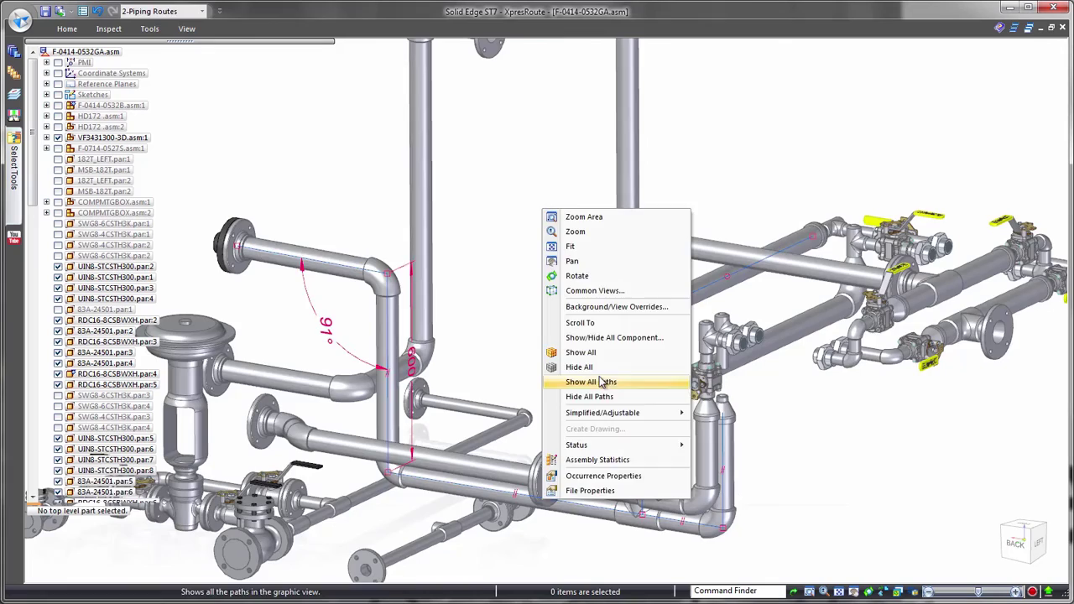
pyautogui.click(494, 179)
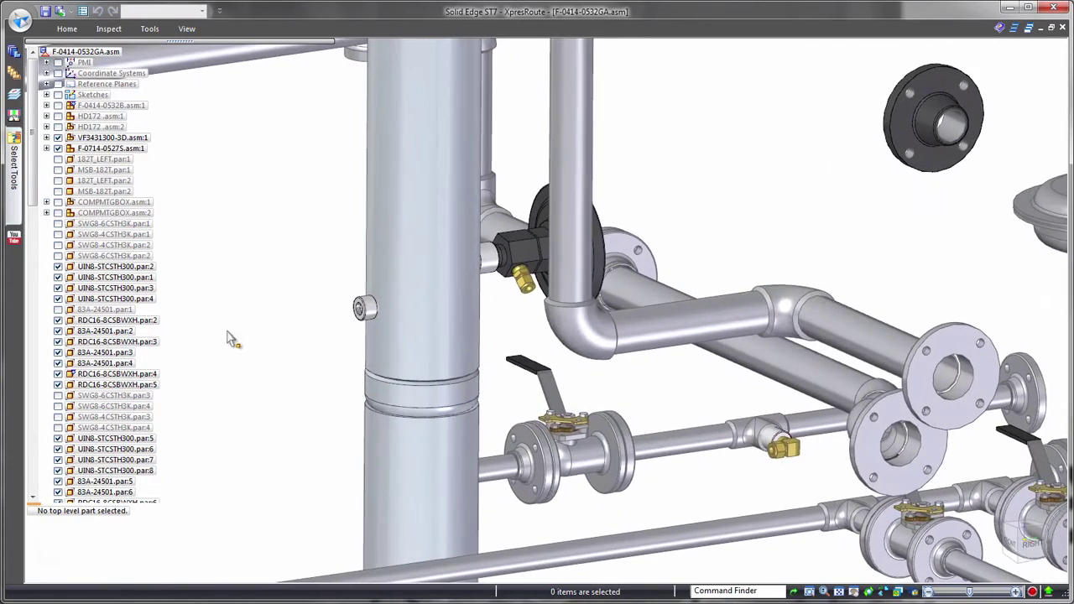
# - Auto-route a path between the two brass fittings with 150 mm port segments
pyautogui.click(34, 349)
pyautogui.moveTo(34, 349); pyautogui.dragTo(34, 436)
pyautogui.scroll(2, 691, 127)
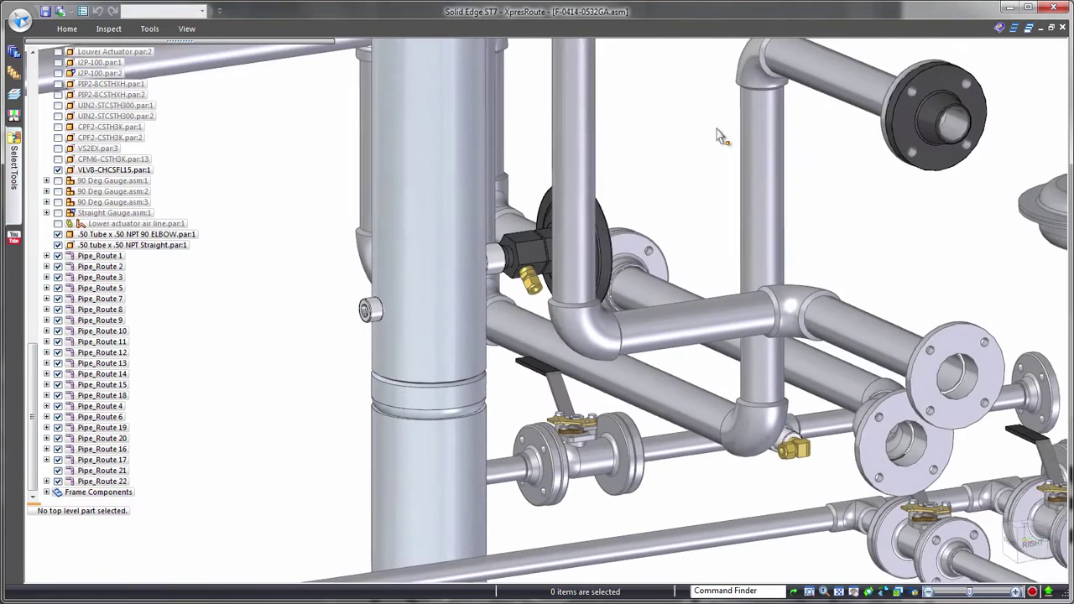
pyautogui.scroll(2, 691, 128)
pyautogui.scroll(2, 691, 127)
pyautogui.scroll(2, 713, 131)
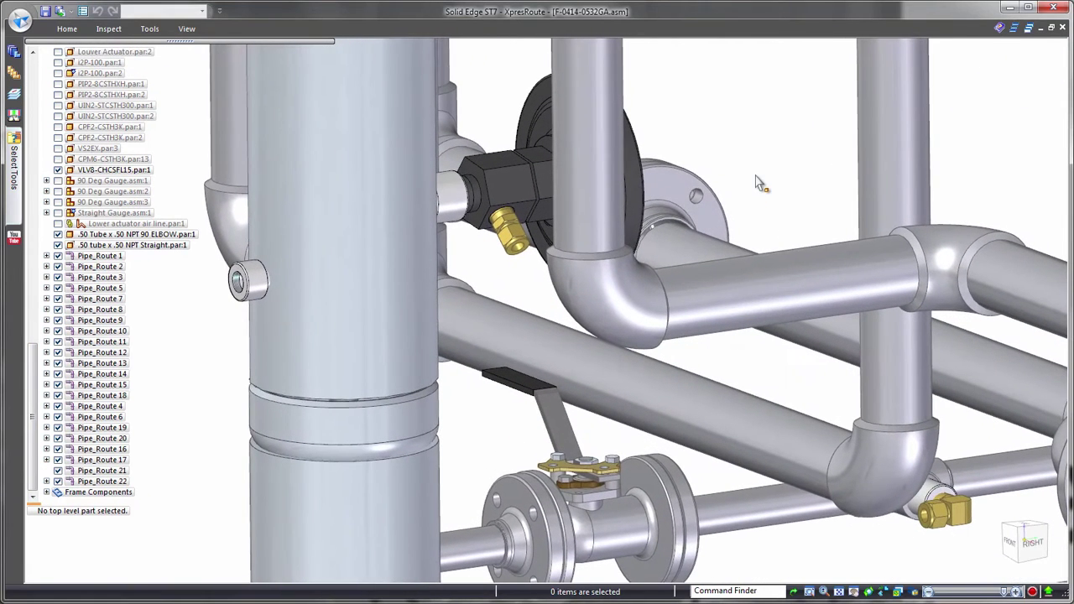
pyautogui.rightClick(756, 176)
pyautogui.click(749, 111)
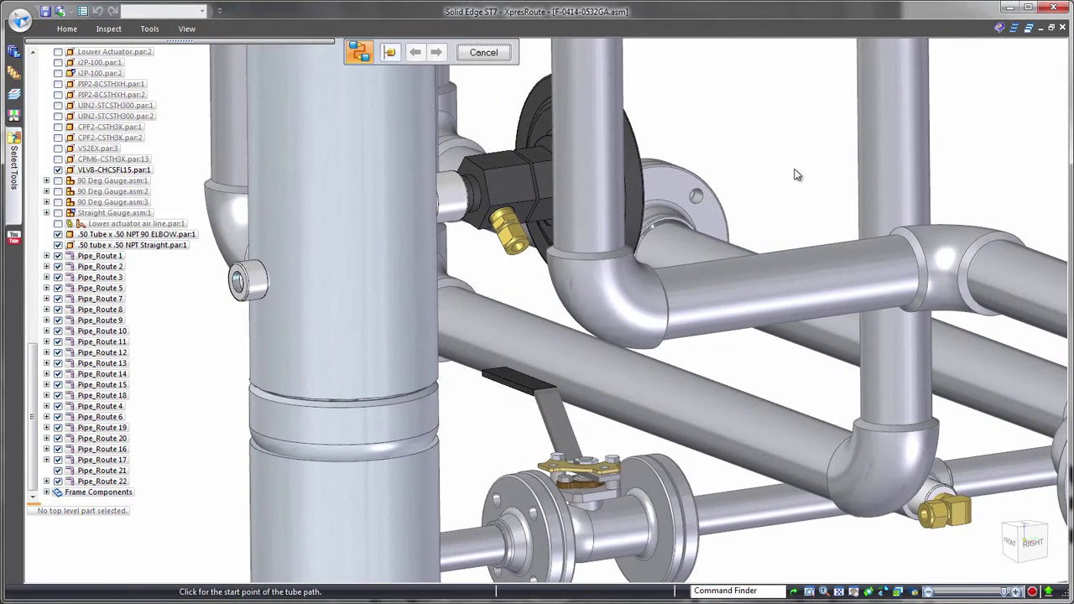
pyautogui.click(520, 258)
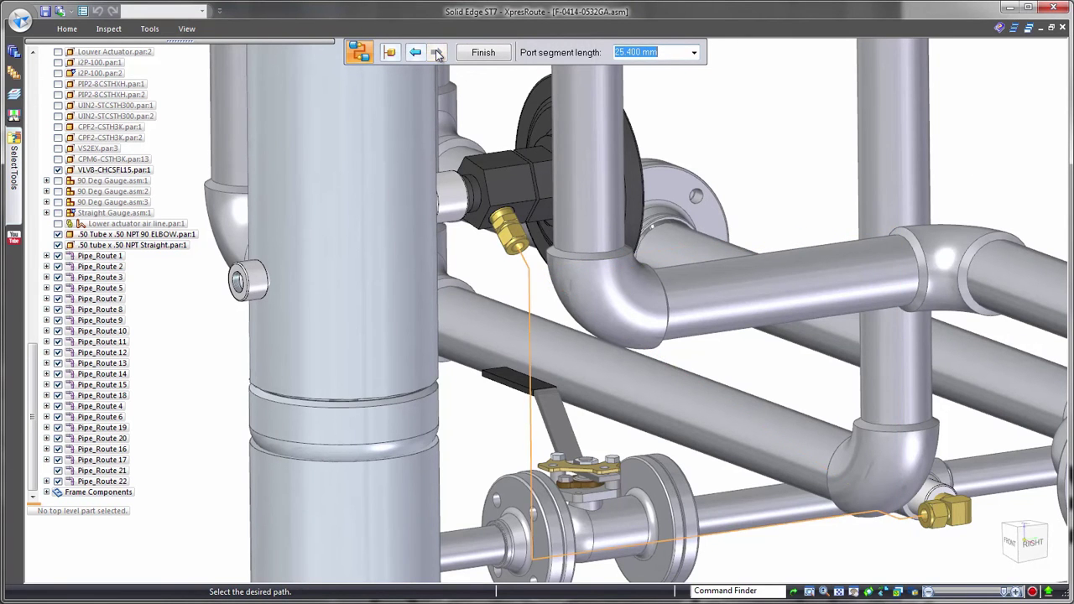
pyautogui.click(655, 89)
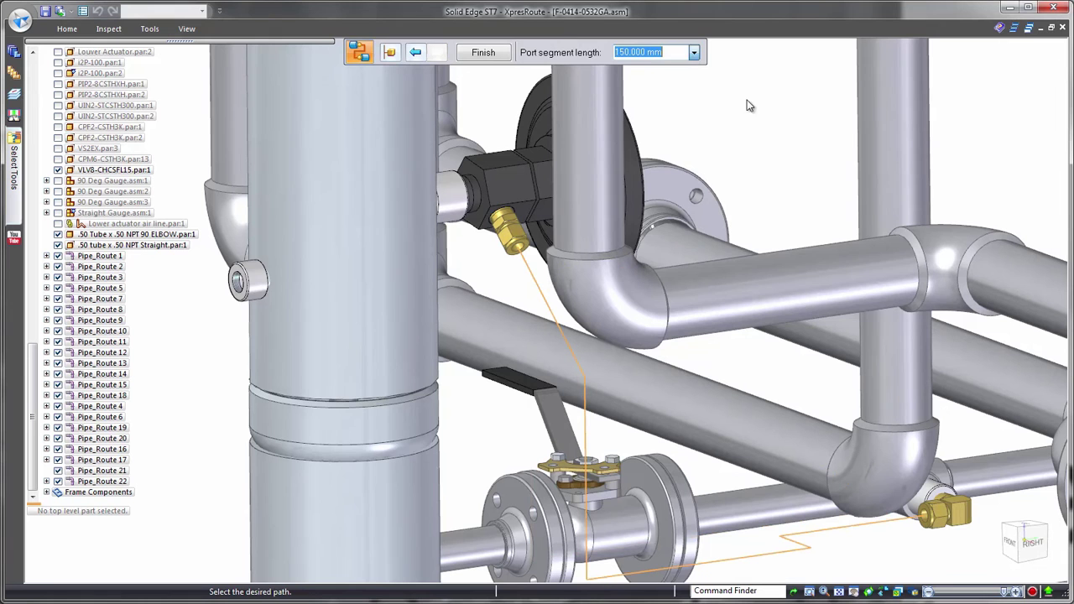
pyautogui.press('Return')
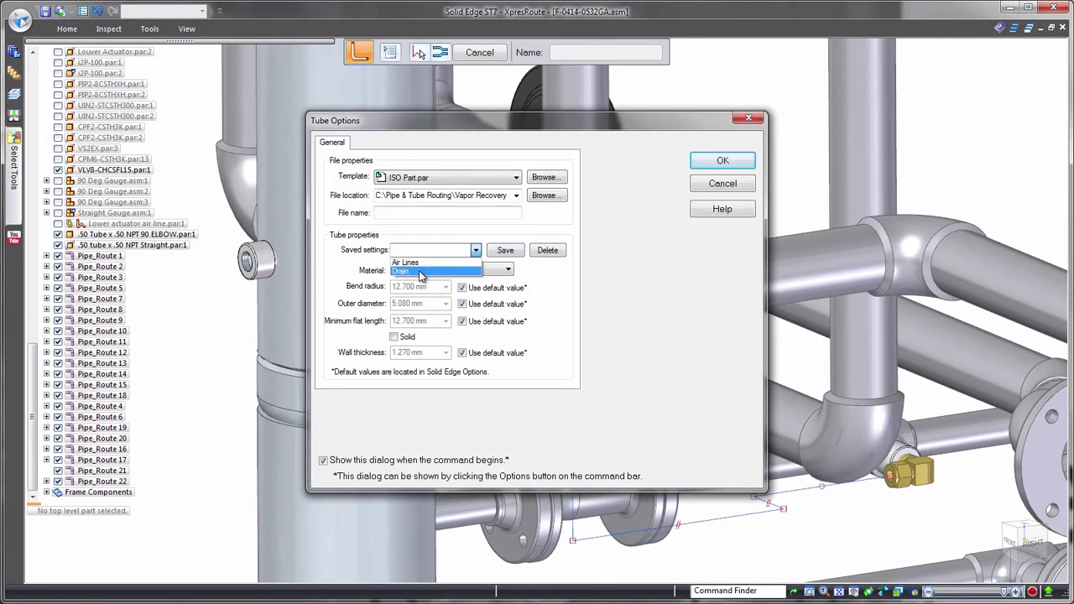
# - Apply the saved Drain tube settings, then extend the tube's first end 10 mm into the fitting
pyautogui.click(422, 272)
pyautogui.press('Return')
pyautogui.press('Return')
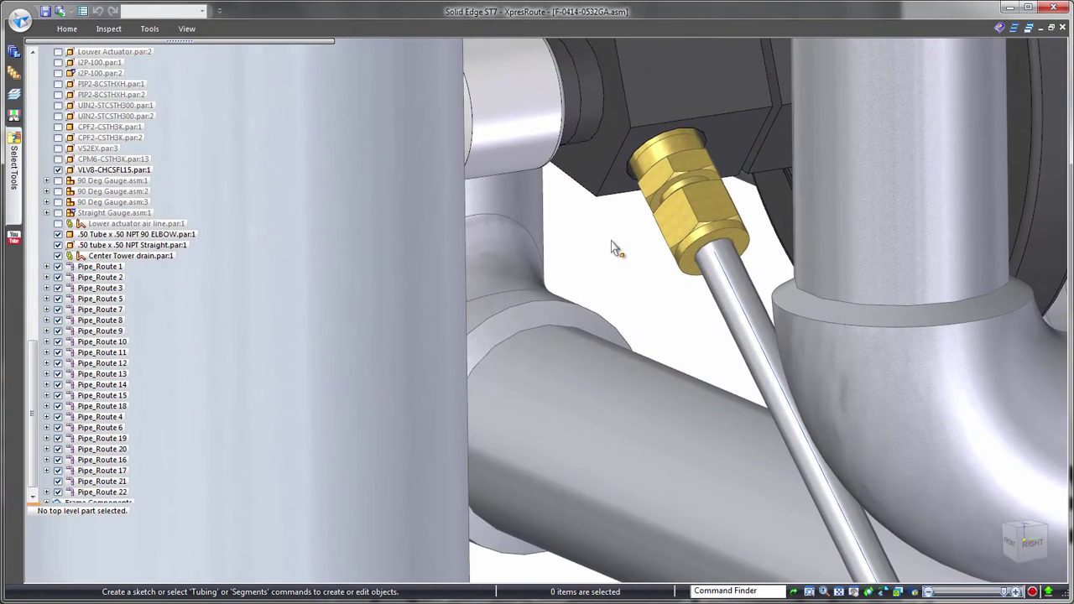
pyautogui.click(58, 245)
pyautogui.click(718, 356)
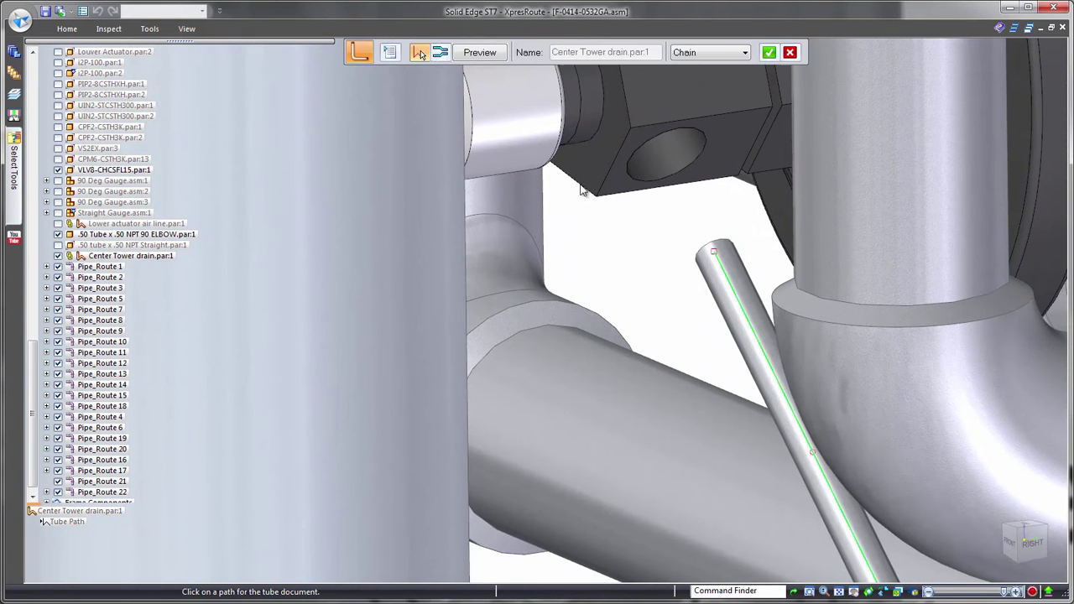
pyautogui.write('10')
pyautogui.press('Return')
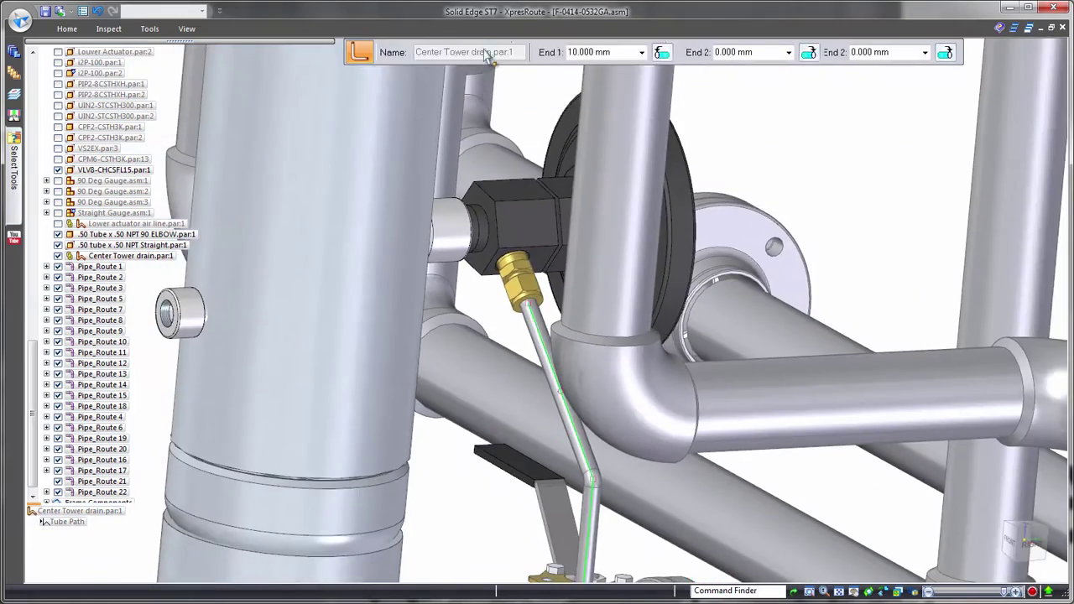
pyautogui.scroll(-5, 695, 197)
# - Fit the assembly in view and apply the 4-Actuator Cylinders configuration
pyautogui.rightClick(696, 163)
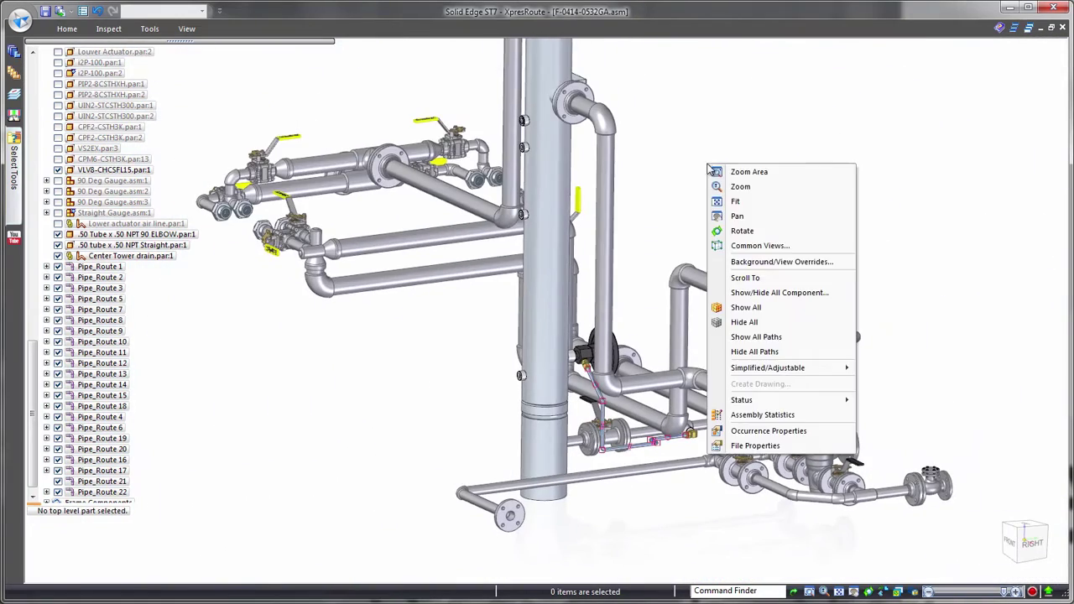
pyautogui.click(877, 172)
pyautogui.click(201, 10)
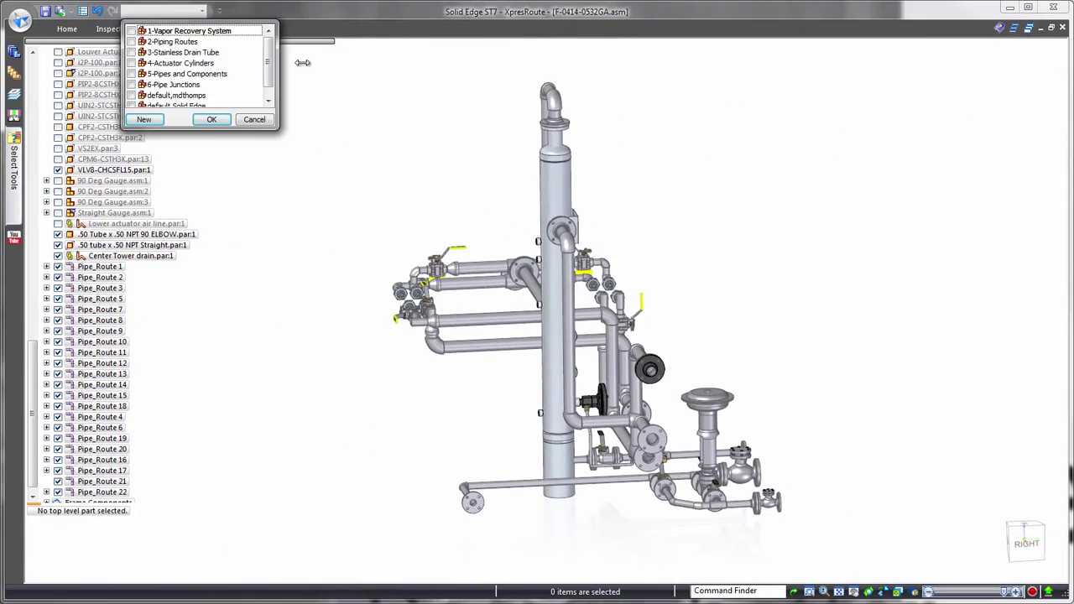
pyautogui.click(214, 120)
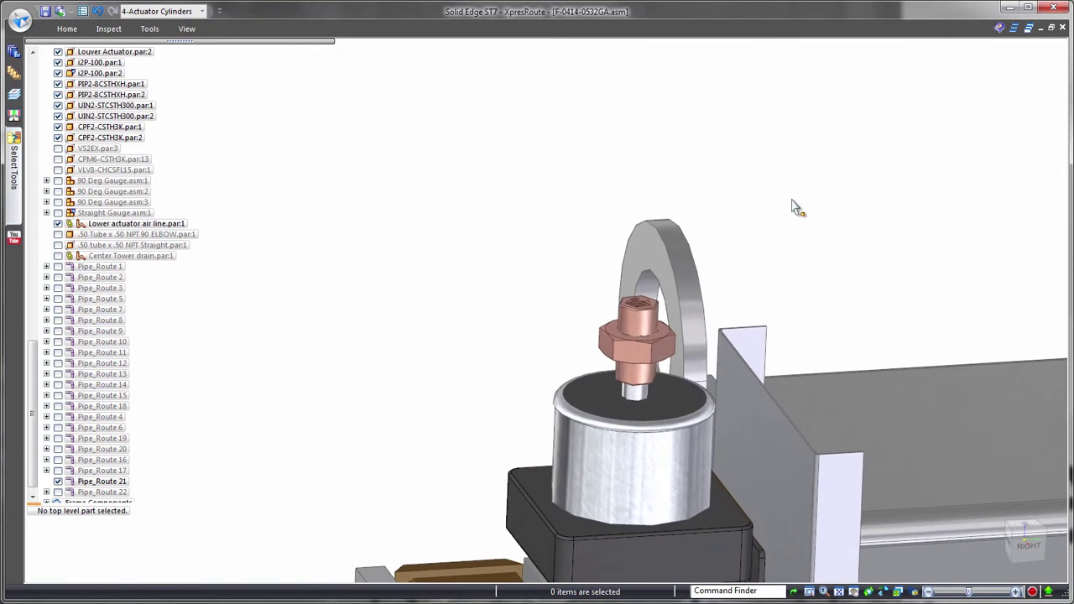
# - Sketch a keypoint curve from the upper cylinder fitting down to the lower fitting
pyautogui.moveTo(792, 199); pyautogui.dragTo(837, 166, button='right')
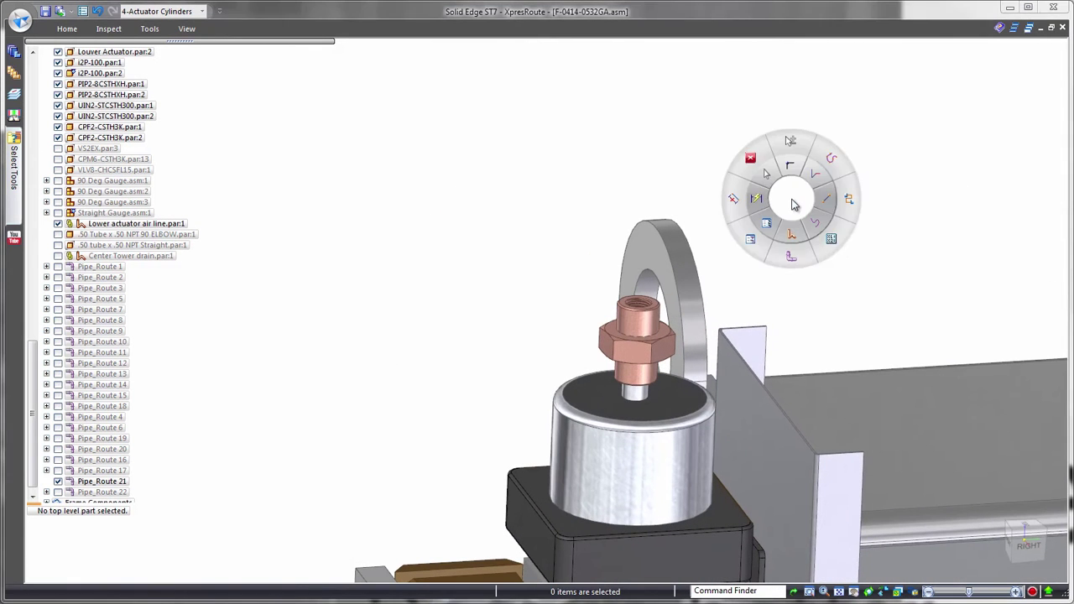
pyautogui.click(835, 164)
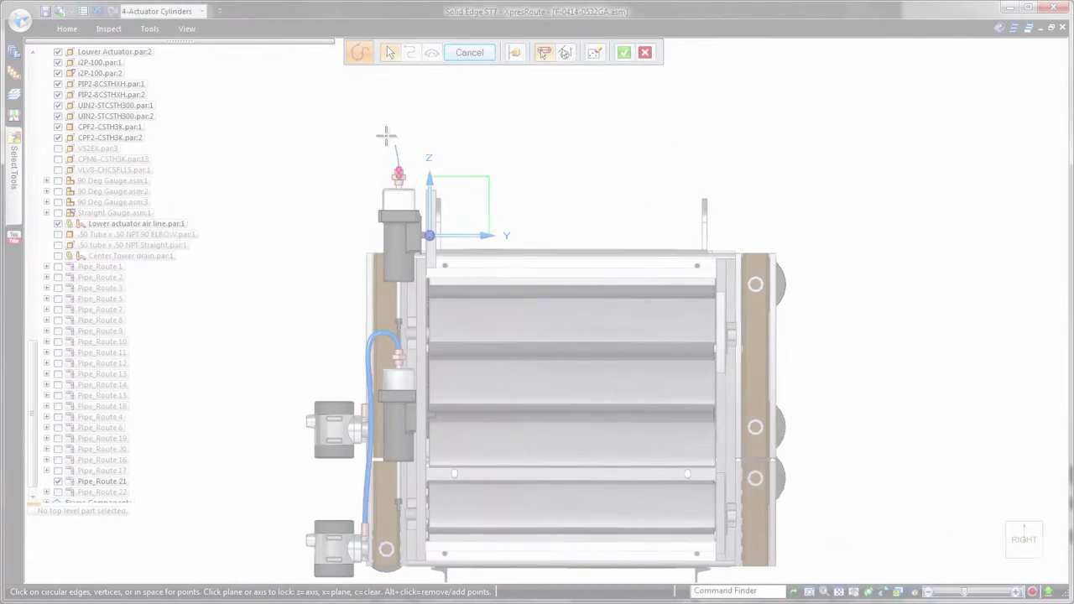
pyautogui.click(386, 134)
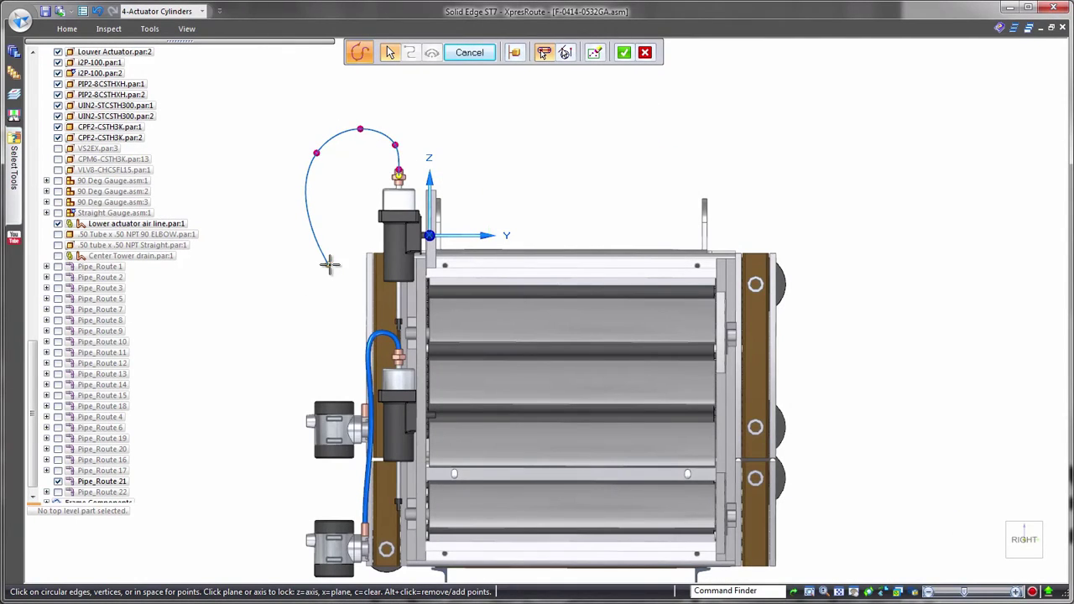
pyautogui.scroll(2, 330, 265)
pyautogui.scroll(3, 344, 248)
pyautogui.scroll(3, 353, 243)
pyautogui.scroll(2, 355, 243)
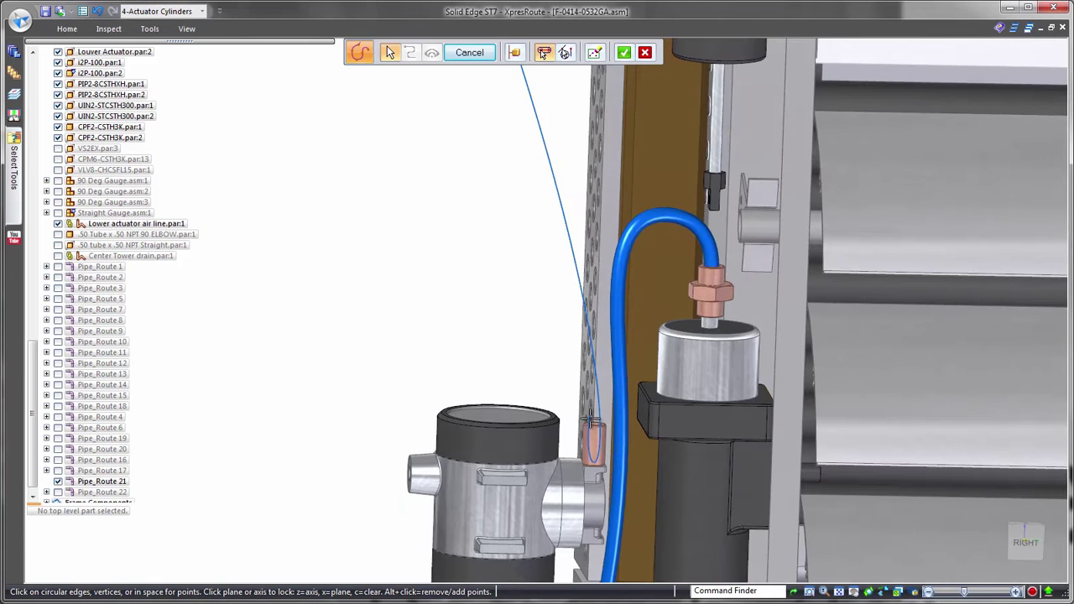
pyautogui.click(591, 417)
pyautogui.rightClick(302, 243)
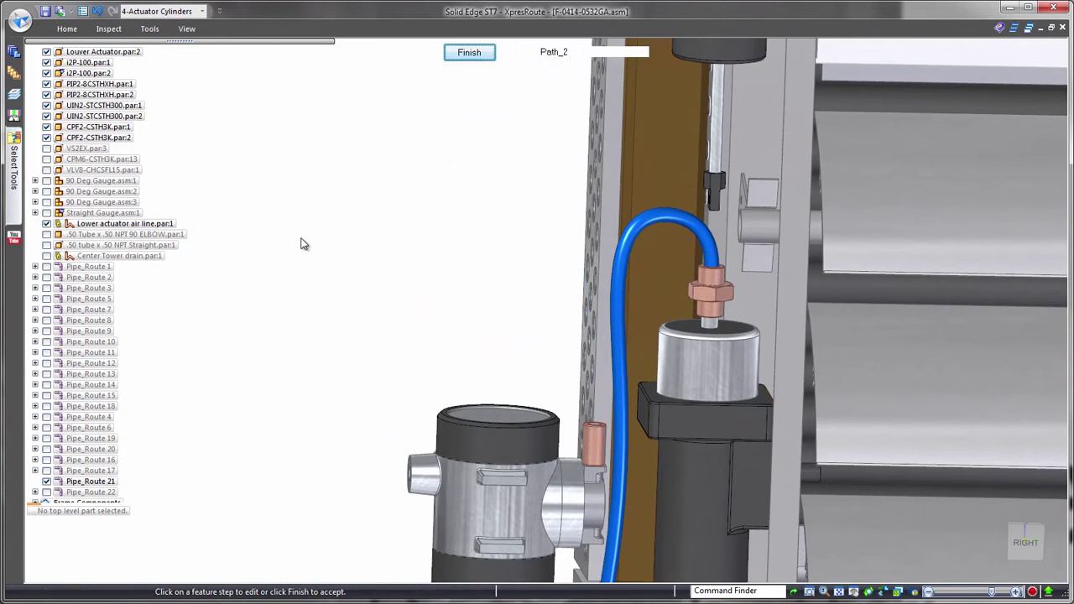
# - Finish the curved path, keeping its length fixed at 1075 mm
pyautogui.scroll(-3, 317, 235)
pyautogui.scroll(-2, 314, 243)
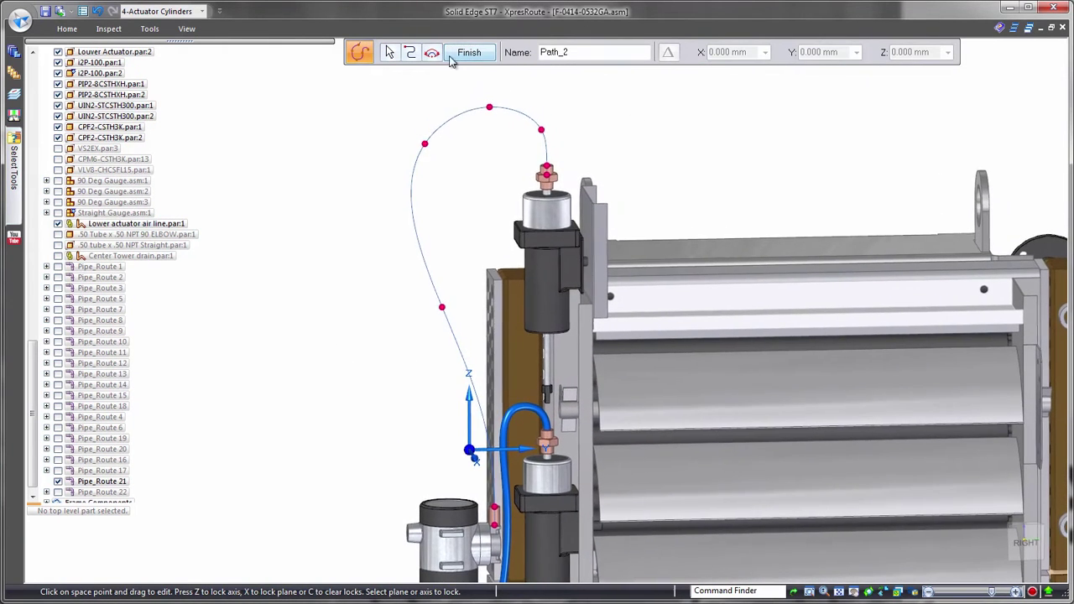
pyautogui.click(453, 55)
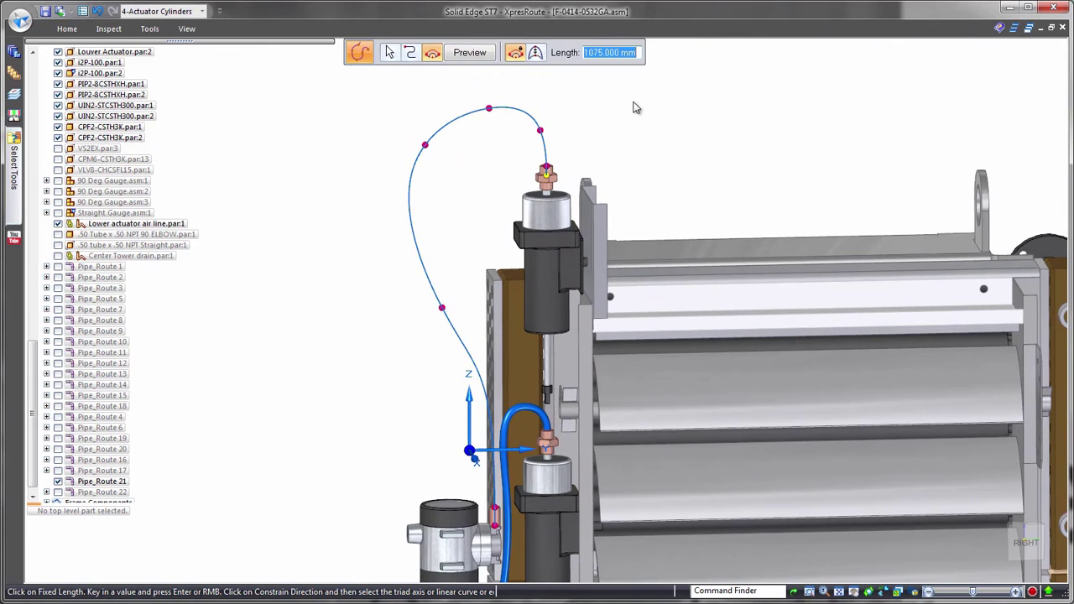
pyautogui.rightClick(818, 141)
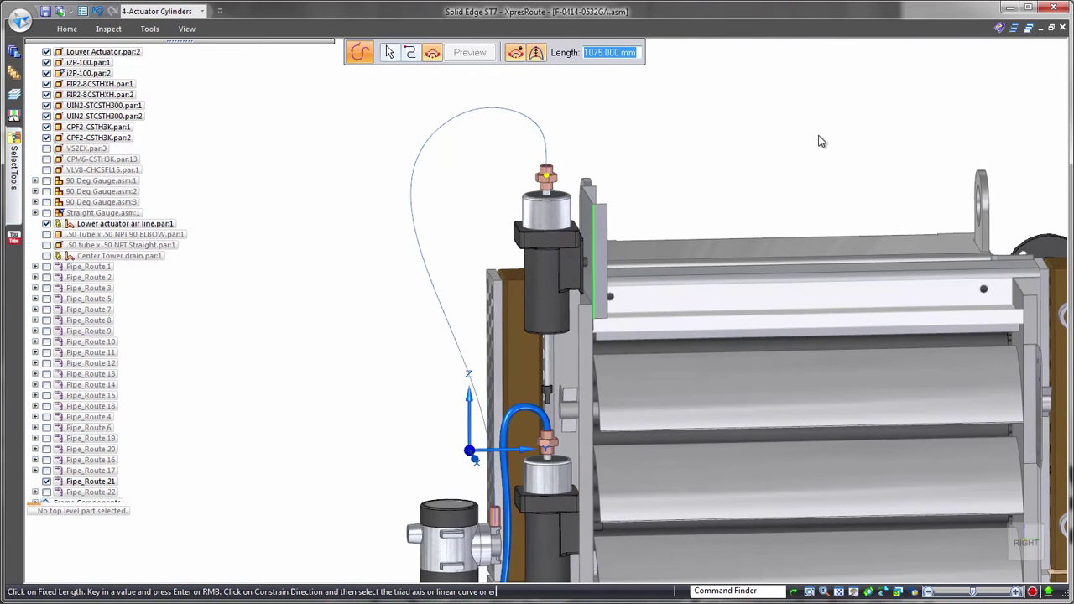
pyautogui.press('Escape')
# - Create a tube named Upper Air Line along the curved path
pyautogui.scroll(-5, 817, 141)
pyautogui.scroll(3, 744, 149)
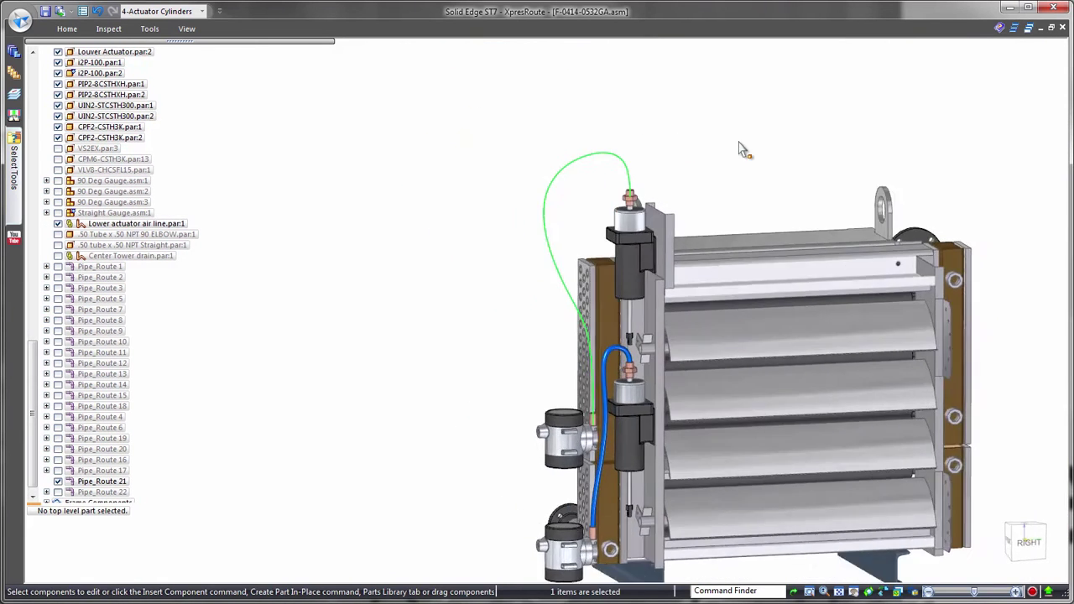
pyautogui.scroll(2, 758, 159)
pyautogui.rightClick(753, 151)
pyautogui.click(757, 191)
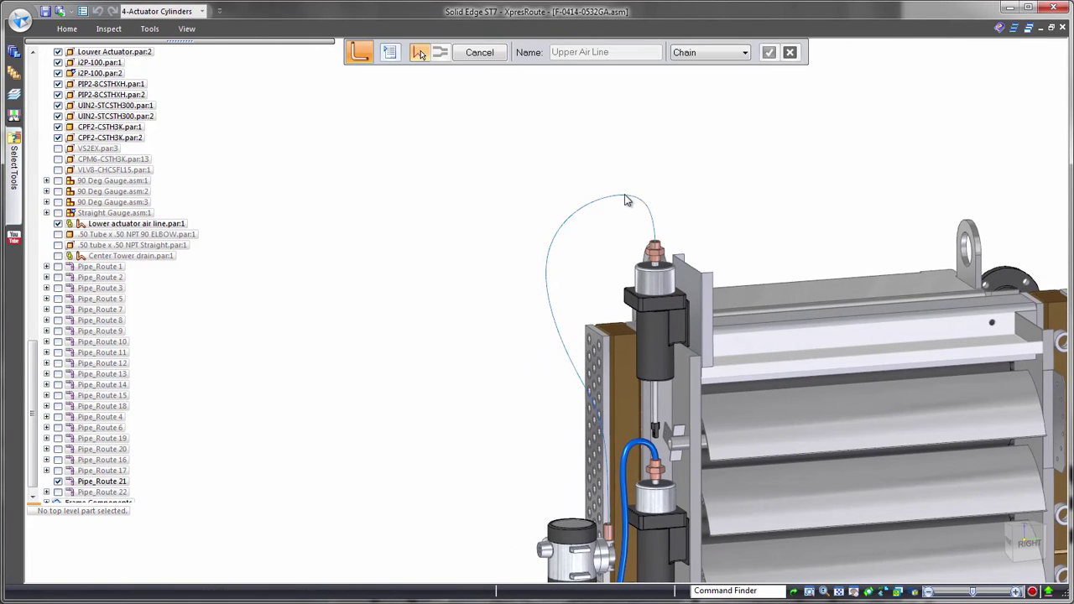
pyautogui.click(625, 200)
pyautogui.rightClick(755, 147)
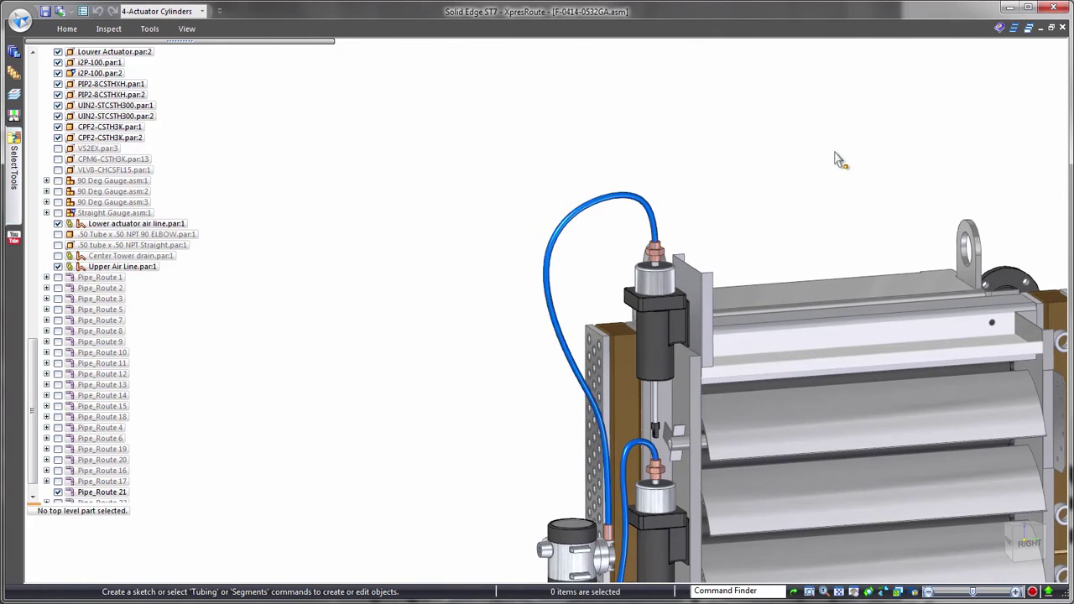
# - Move the small cylinder and its fitting up the frame's left side beside the air line's end
pyautogui.click(617, 567)
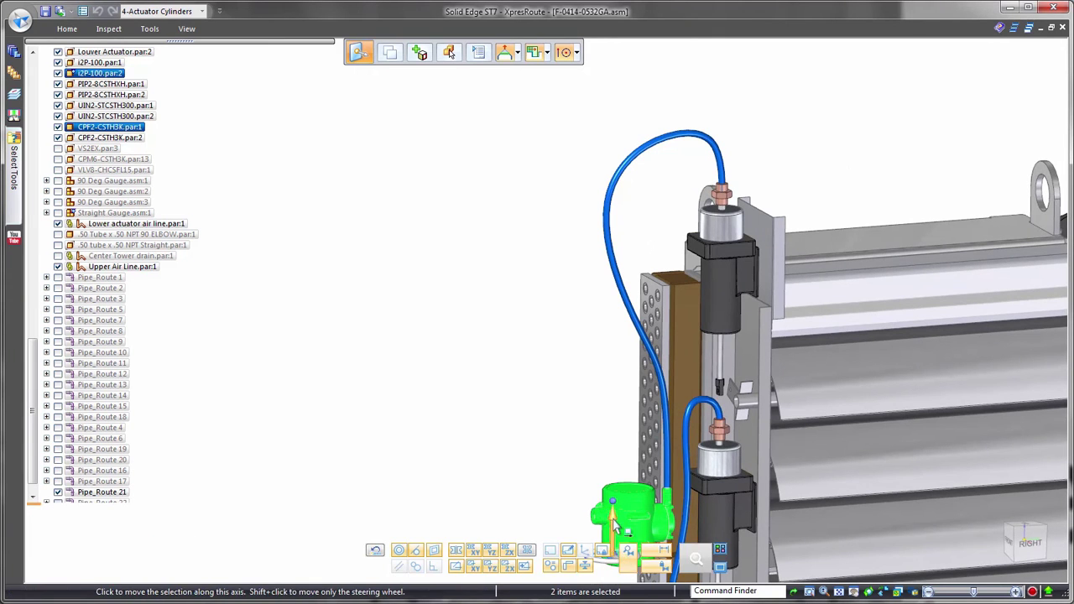
pyautogui.moveTo(617, 564); pyautogui.dragTo(539, 473)
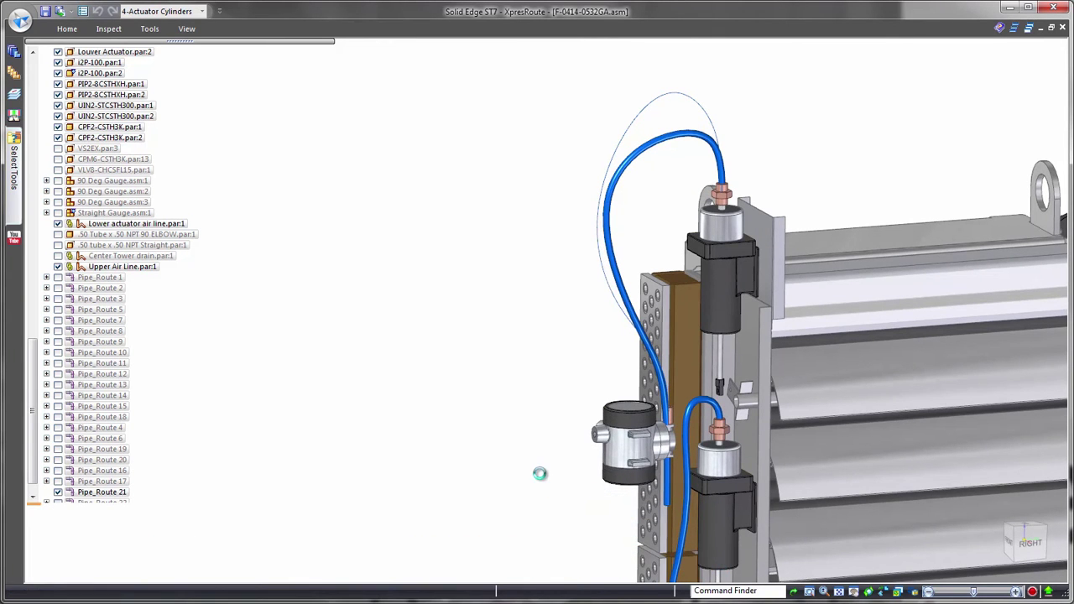
pyautogui.moveTo(621, 483); pyautogui.dragTo(449, 470)
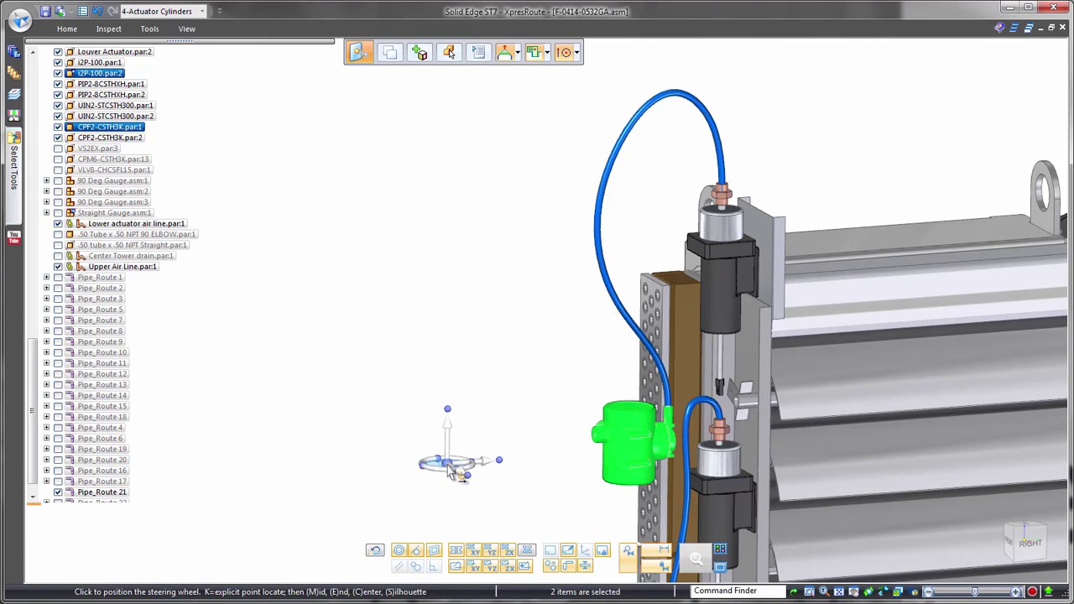
pyautogui.click(445, 437)
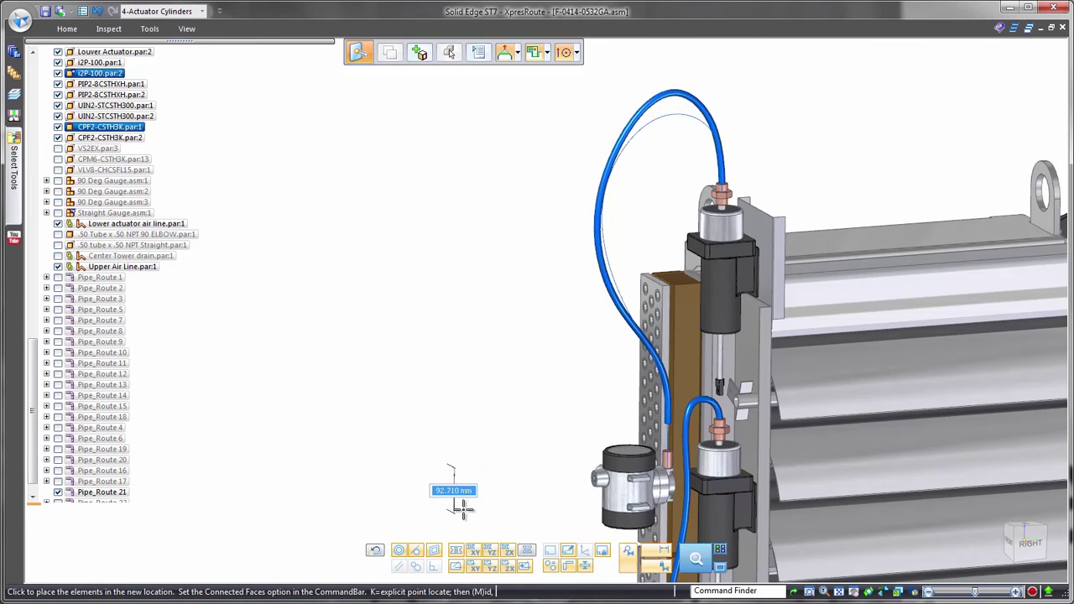
pyautogui.click(462, 501)
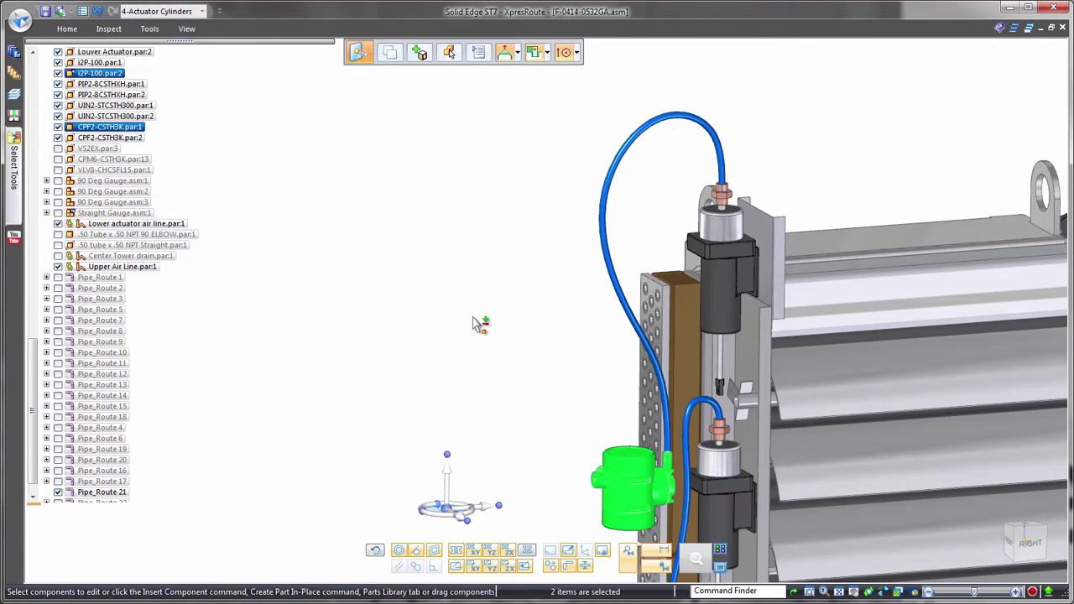
pyautogui.press('Escape')
pyautogui.hotkey('ctrl', 'f')
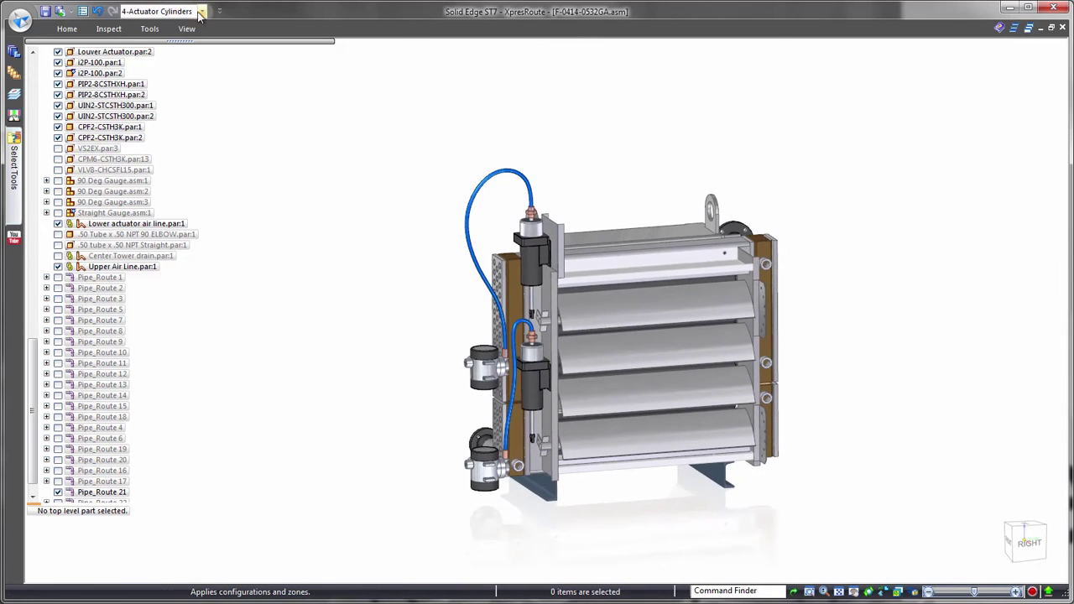
# - Apply the 5-Pipes and Components configuration and hide the Upper Air Line
pyautogui.click(200, 12)
pyautogui.press('Return')
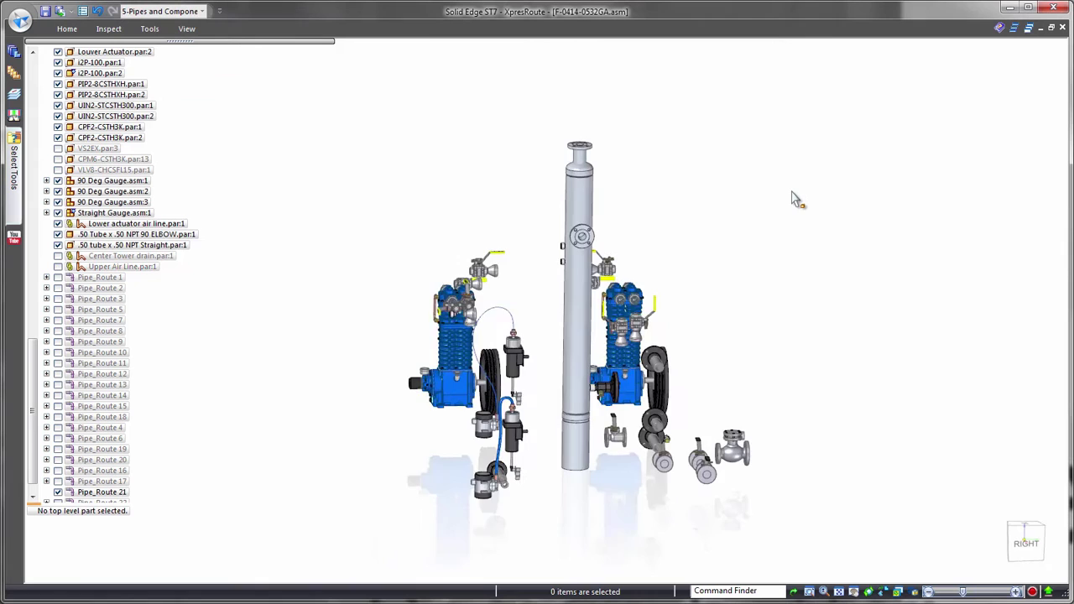
pyautogui.rightClick(428, 216)
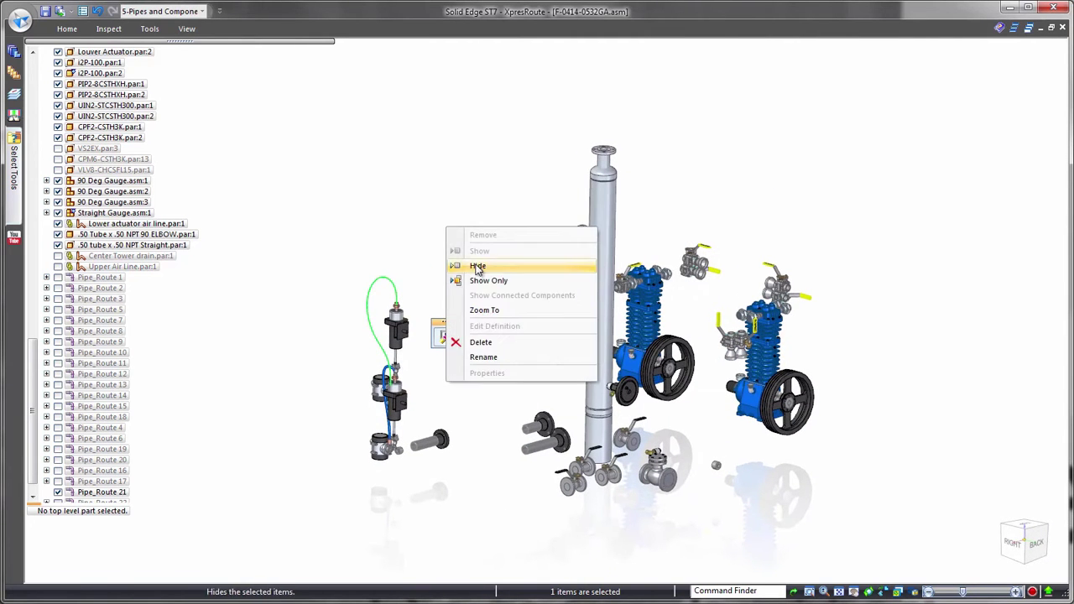
pyautogui.click(478, 268)
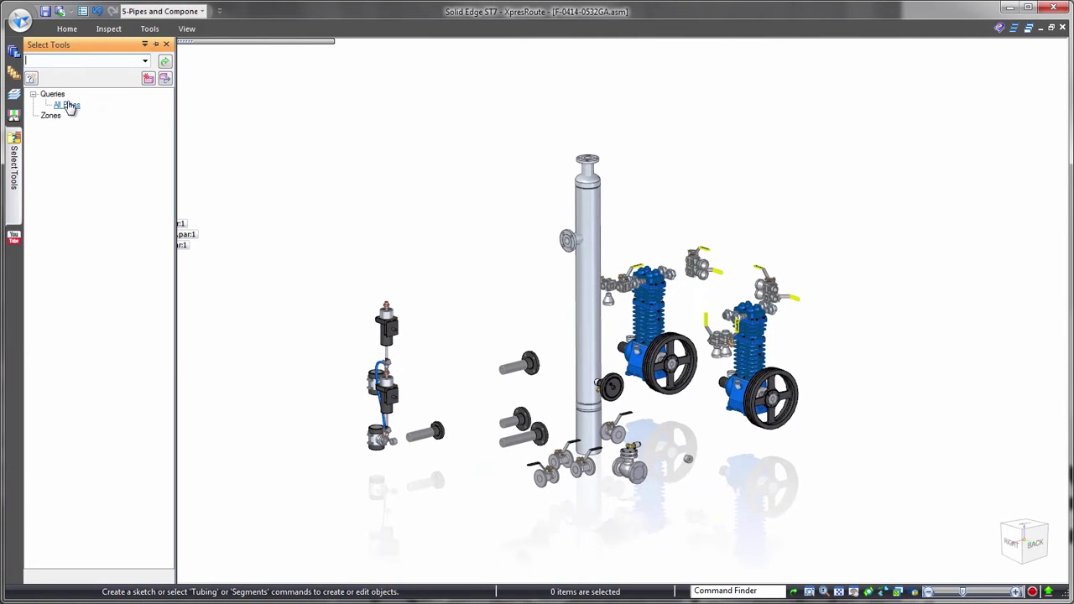
# - Select every pipe with the All Pipes query and hide them
pyautogui.click(98, 141)
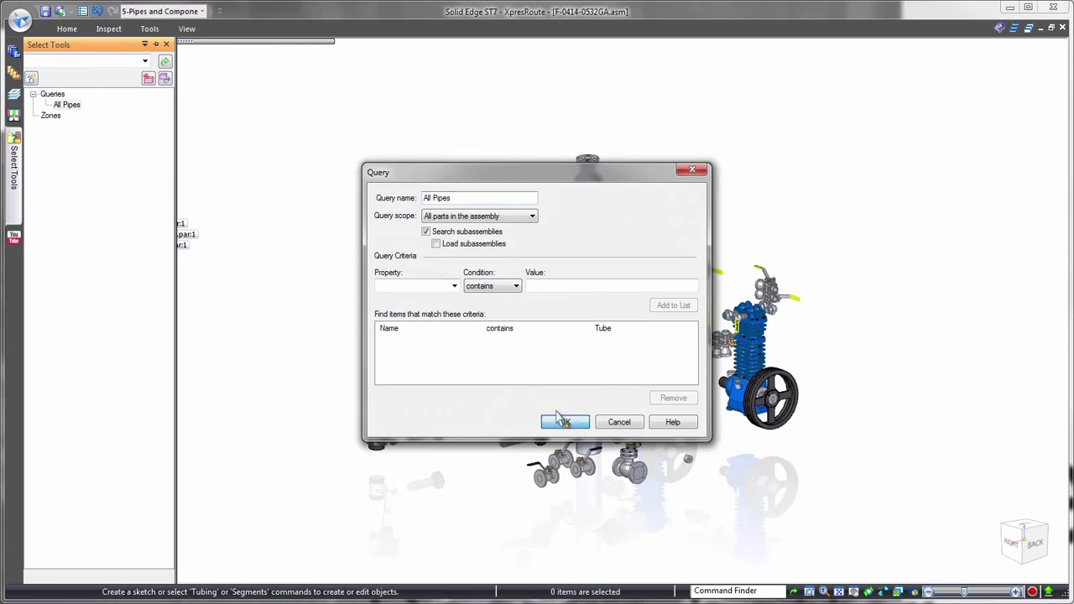
pyautogui.click(556, 420)
pyautogui.click(69, 105)
pyautogui.rightClick(788, 117)
pyautogui.click(835, 178)
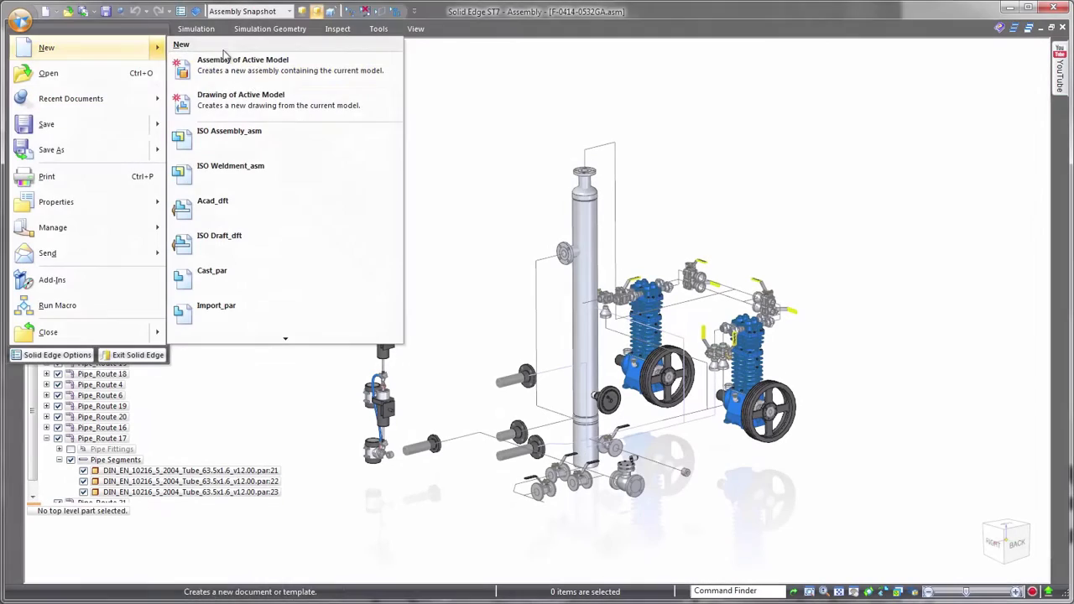
# - Start a new front drawing view of the vapor recovery assembly
pyautogui.click(523, 330)
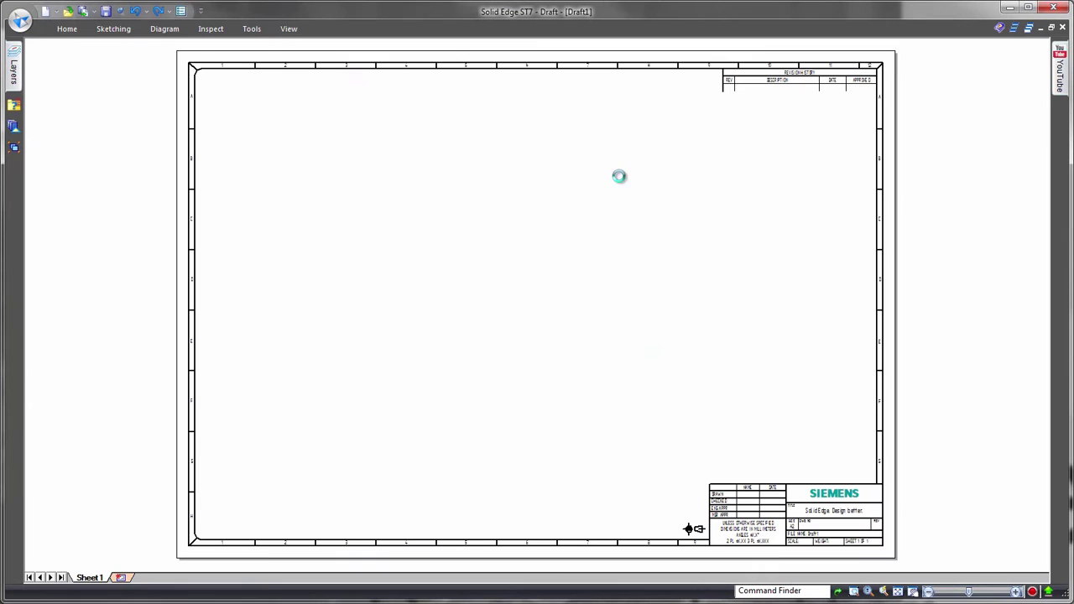
pyautogui.click(723, 52)
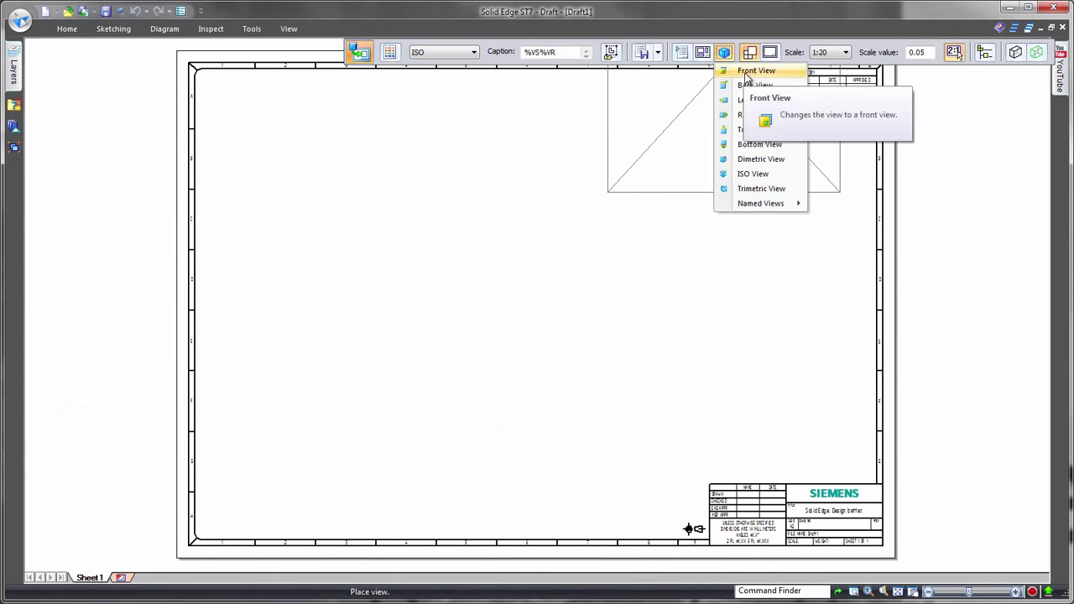
pyautogui.click(729, 71)
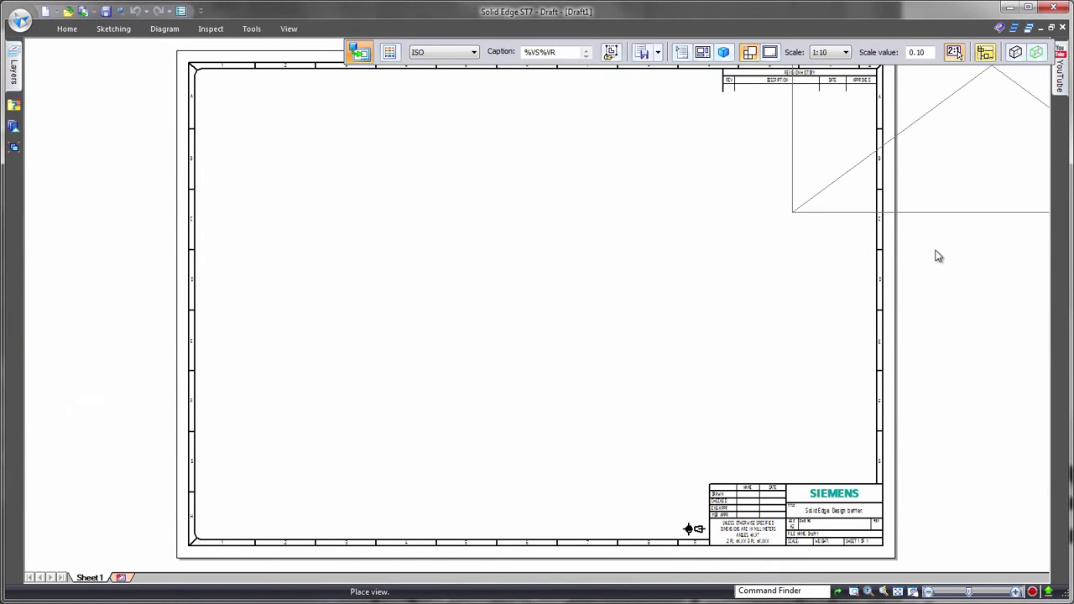
# - Base the drawing view on the Assembly Snapshot in Drawing View Properties
pyautogui.click(787, 404)
pyautogui.click(714, 484)
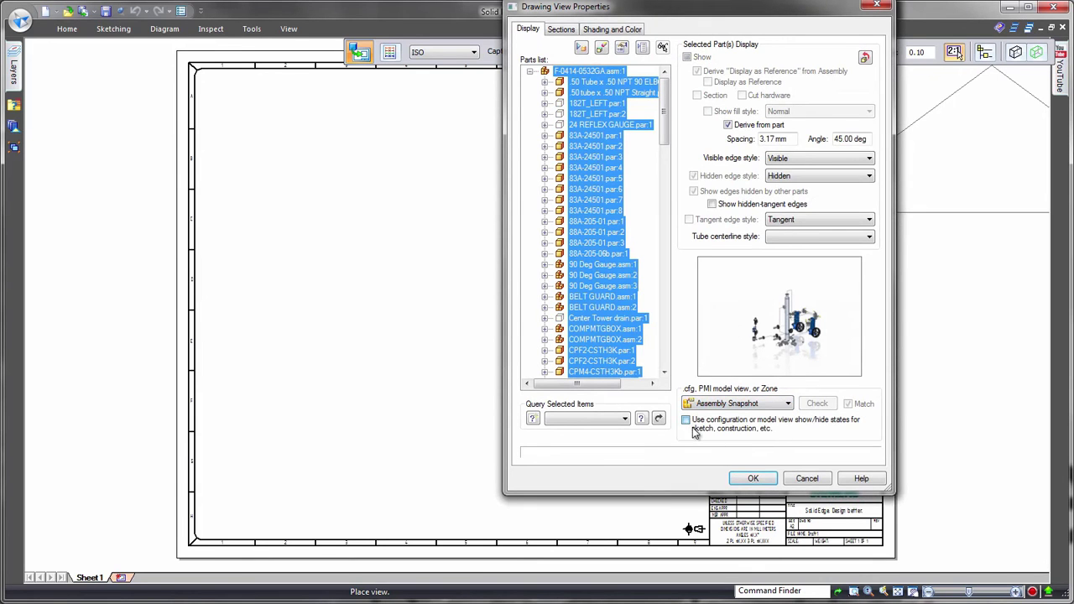
pyautogui.click(753, 478)
# - Place the Assembly Snapshot view on the sheet and end view placement
pyautogui.click(546, 252)
pyautogui.rightClick(965, 319)
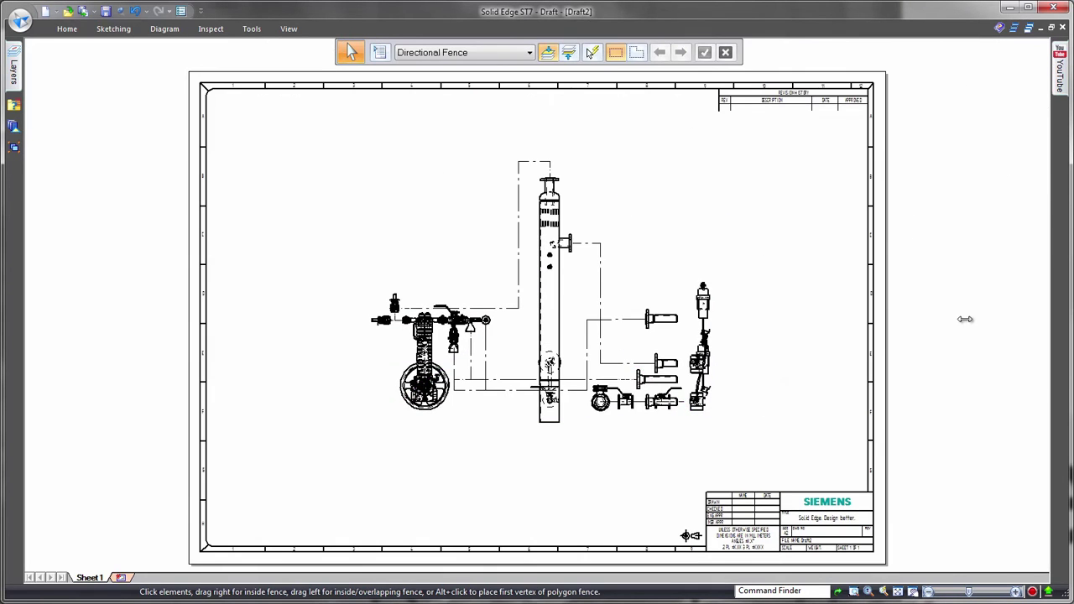
pyautogui.scroll(2, 741, 243)
pyautogui.scroll(3, 828, 197)
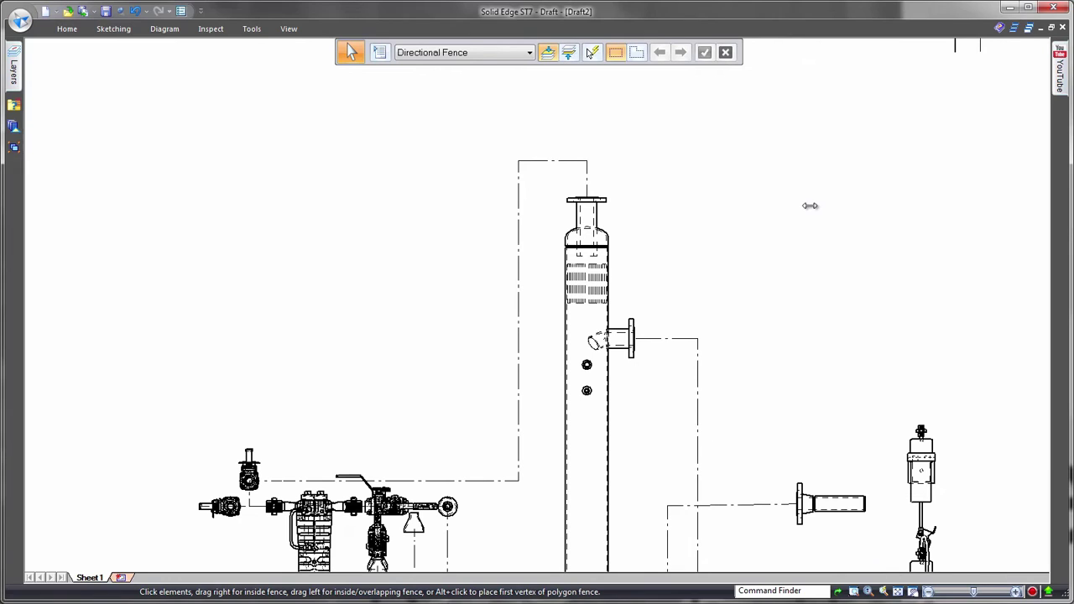
# - Smart-dimension the pipe runs to the tower line: 268.23 and 244.48
pyautogui.rightClick(809, 204)
pyautogui.click(785, 209)
pyautogui.click(546, 160)
pyautogui.click(554, 137)
pyautogui.click(684, 339)
pyautogui.click(667, 289)
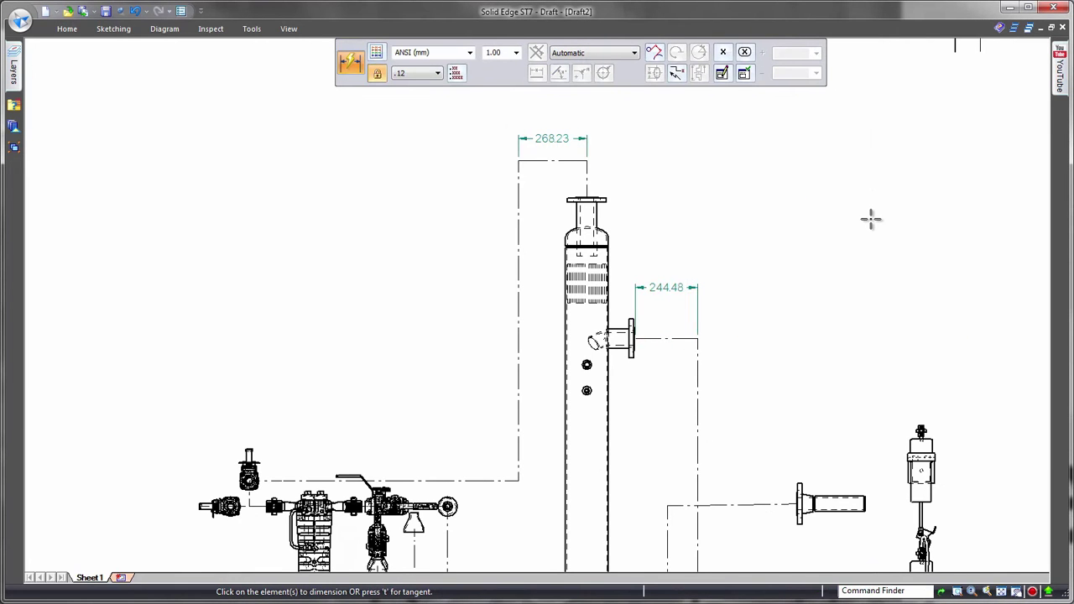
pyautogui.scroll(-2, 871, 219)
pyautogui.scroll(1, 890, 202)
# - Add stacked Distance Between dimensions from the left origin (249.89), then move to Sheet 2
pyautogui.rightClick(907, 207)
pyautogui.click(881, 206)
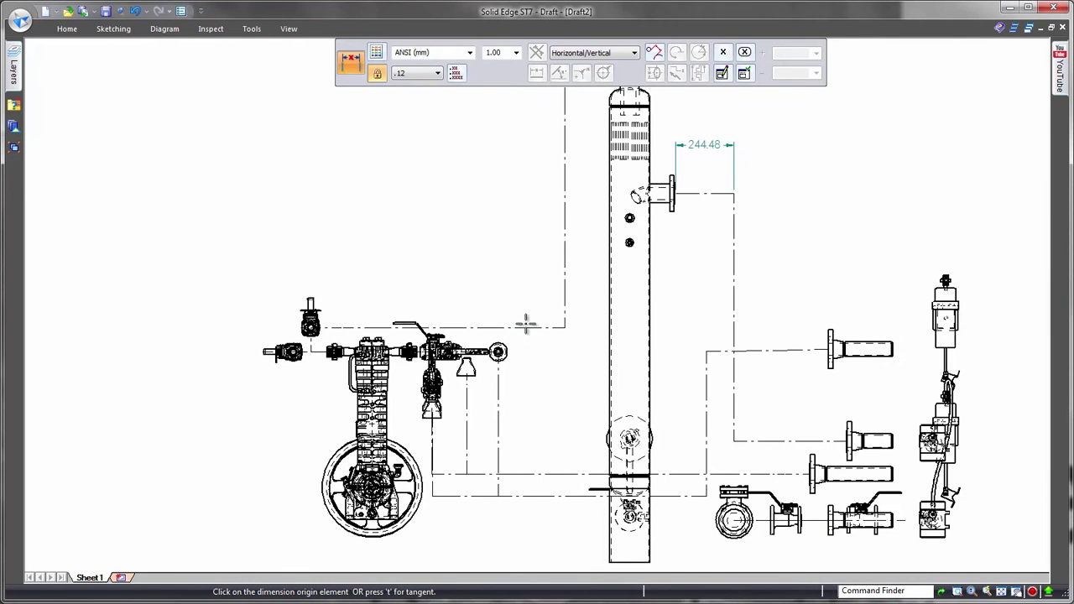
pyautogui.click(346, 284)
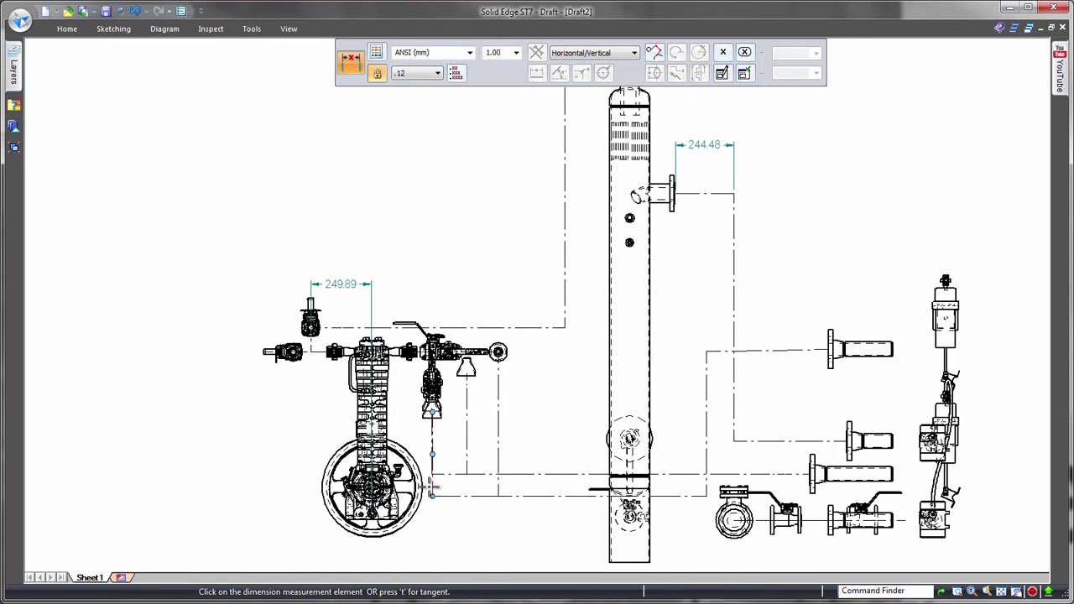
pyautogui.click(565, 319)
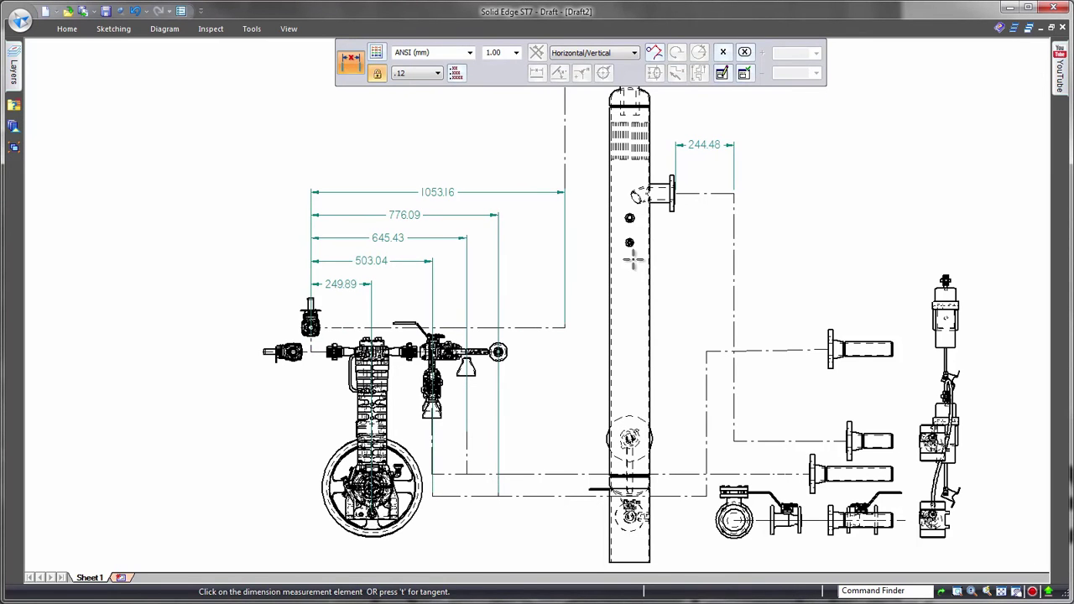
pyautogui.scroll(-2, 909, 250)
pyautogui.scroll(-2, 924, 204)
pyautogui.scroll(-1, 786, 293)
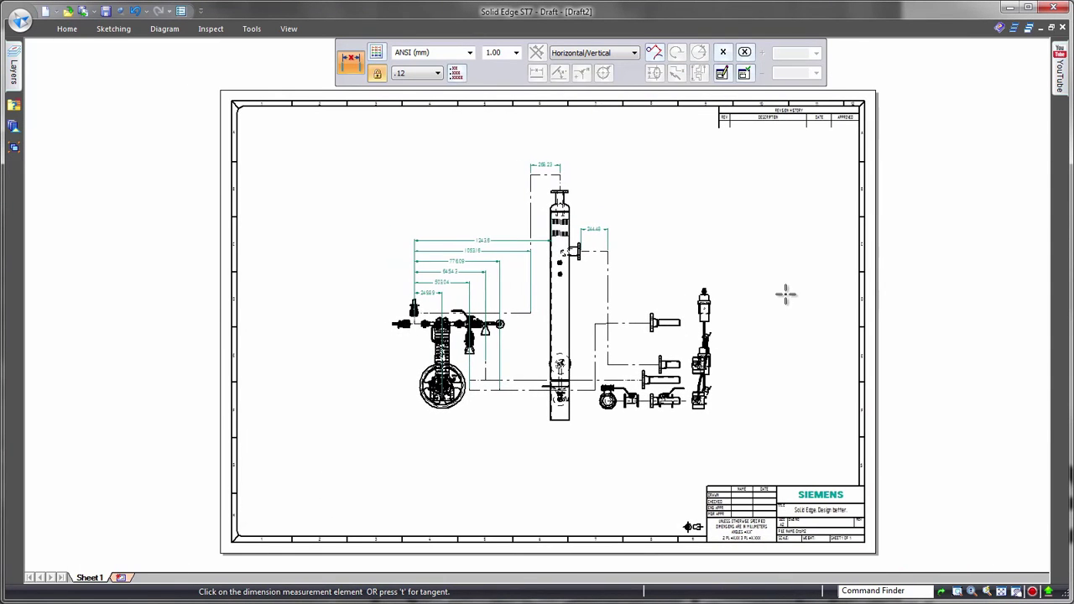
pyautogui.click(122, 578)
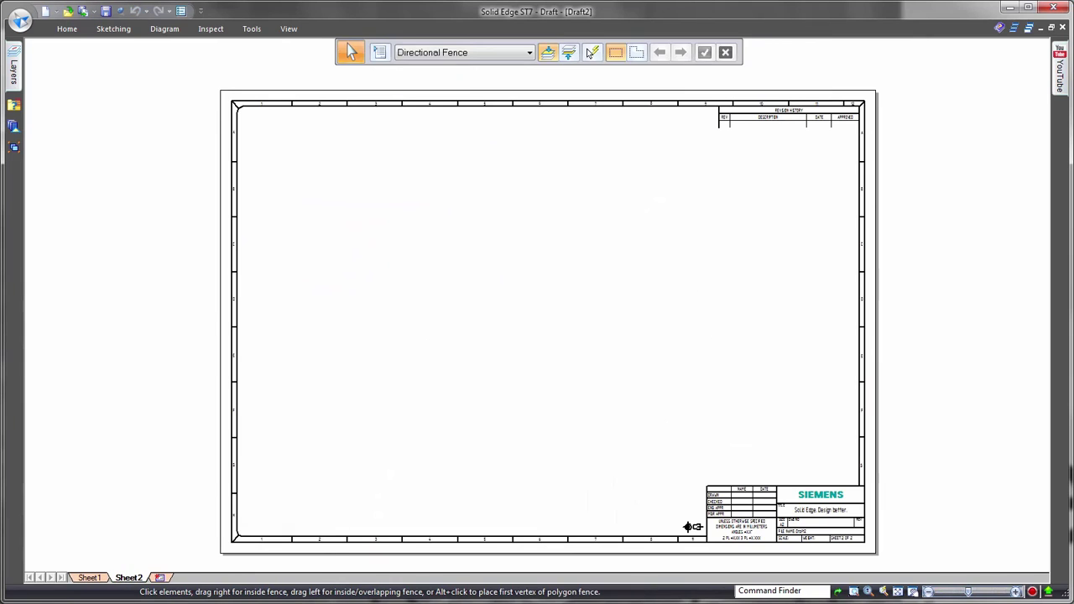
# - Start a new drawing view of the assembly and choose its model configuration
pyautogui.click(68, 28)
pyautogui.click(138, 67)
pyautogui.click(544, 473)
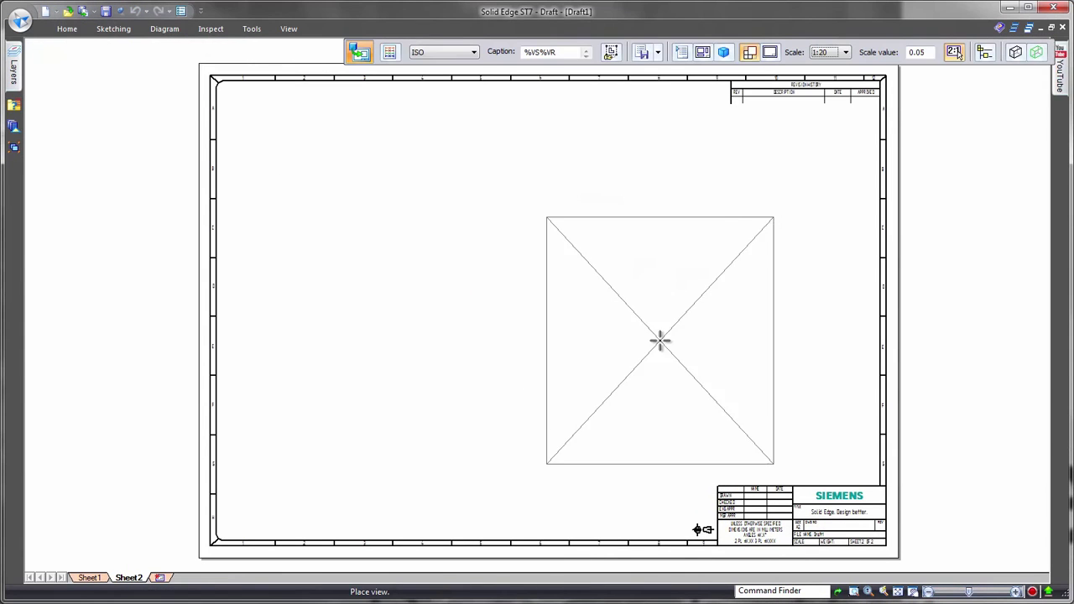
pyautogui.click(985, 52)
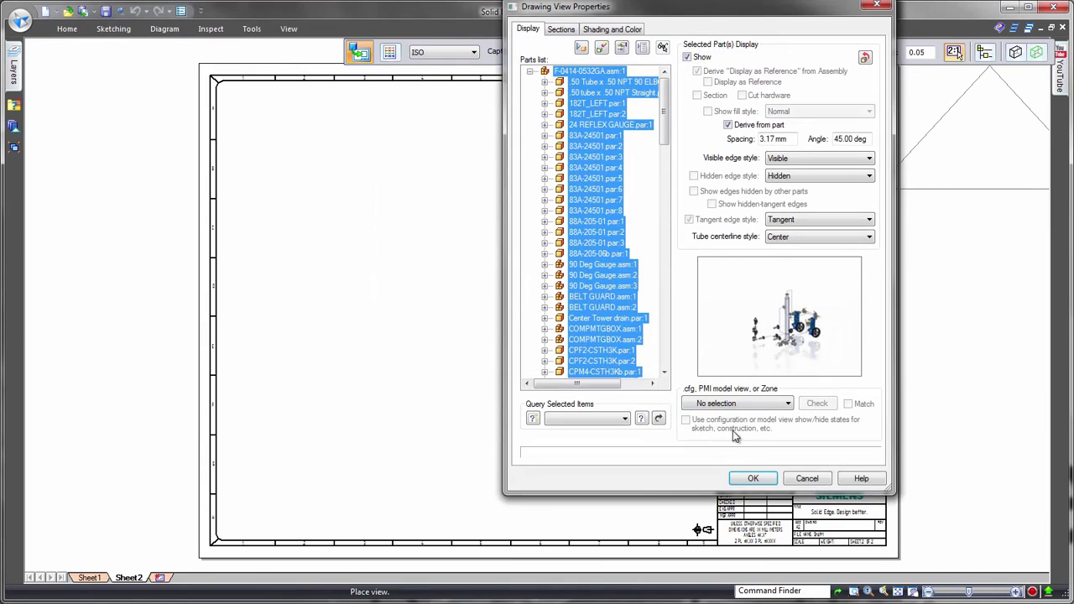
pyautogui.click(789, 403)
pyautogui.click(731, 504)
pyautogui.click(753, 479)
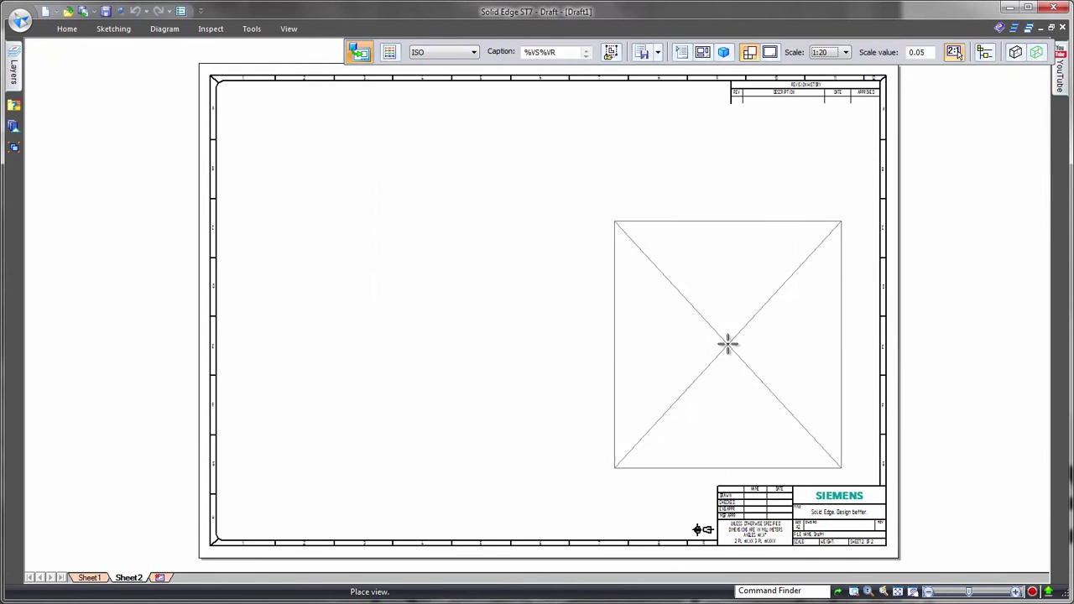
# - Place the pictorial view on Sheet 2 and update it to show the pipe section
pyautogui.click(682, 312)
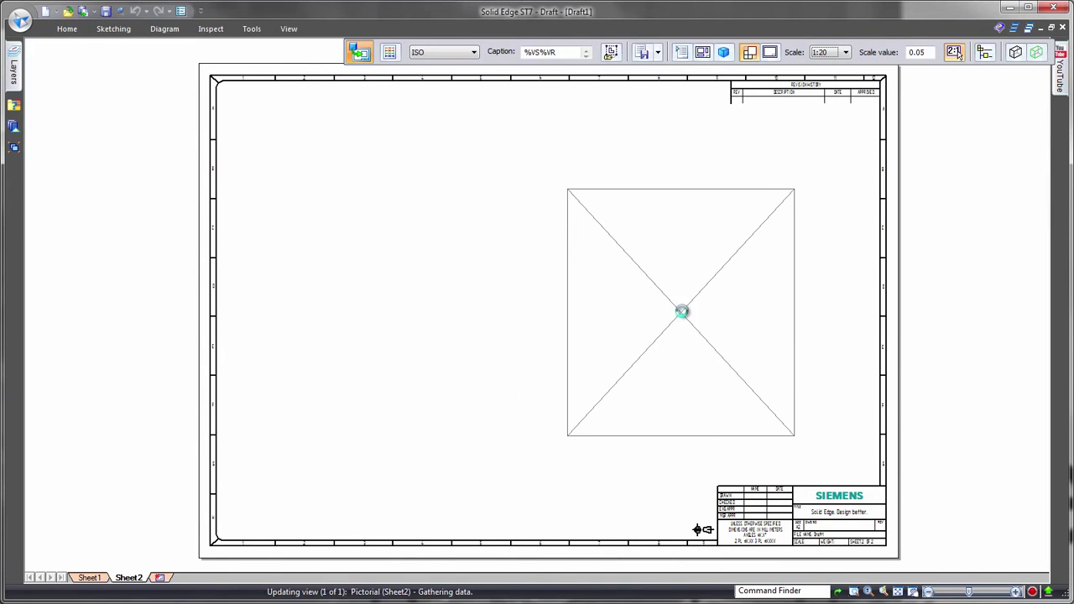
pyautogui.rightClick(797, 271)
pyautogui.click(892, 294)
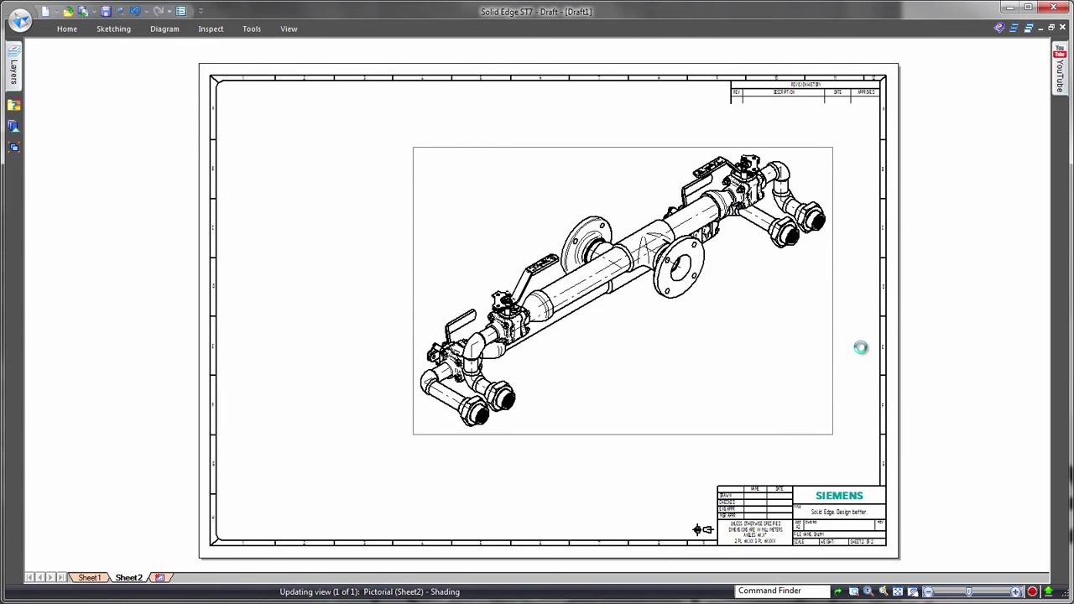
# - Create a parts list from the Assembly Snapshot configuration, placed at the sheet's top-left
pyautogui.rightClick(405, 206)
pyautogui.click(408, 142)
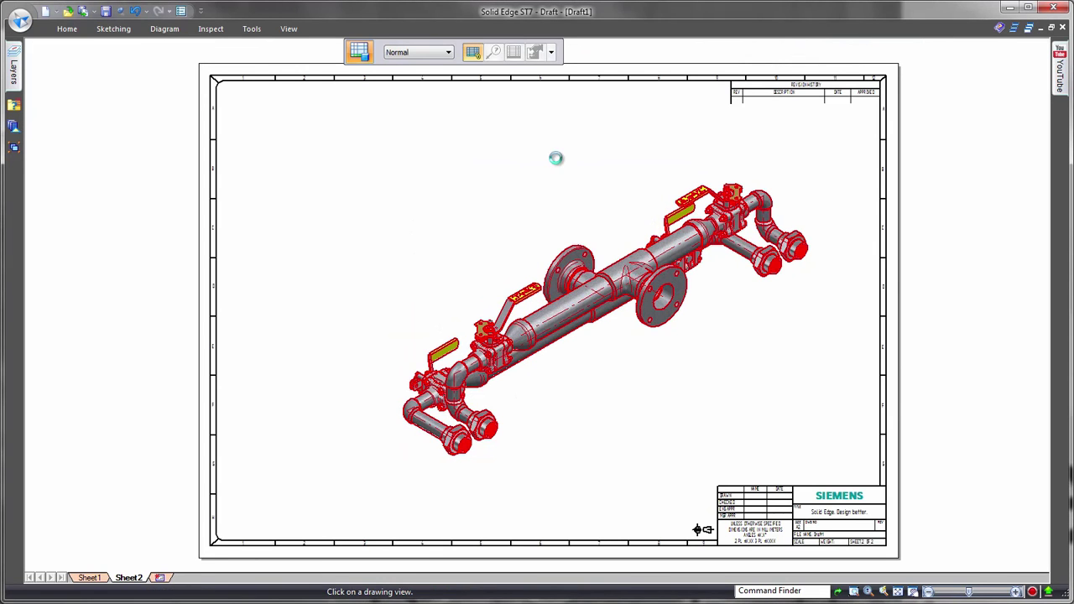
pyautogui.click(515, 52)
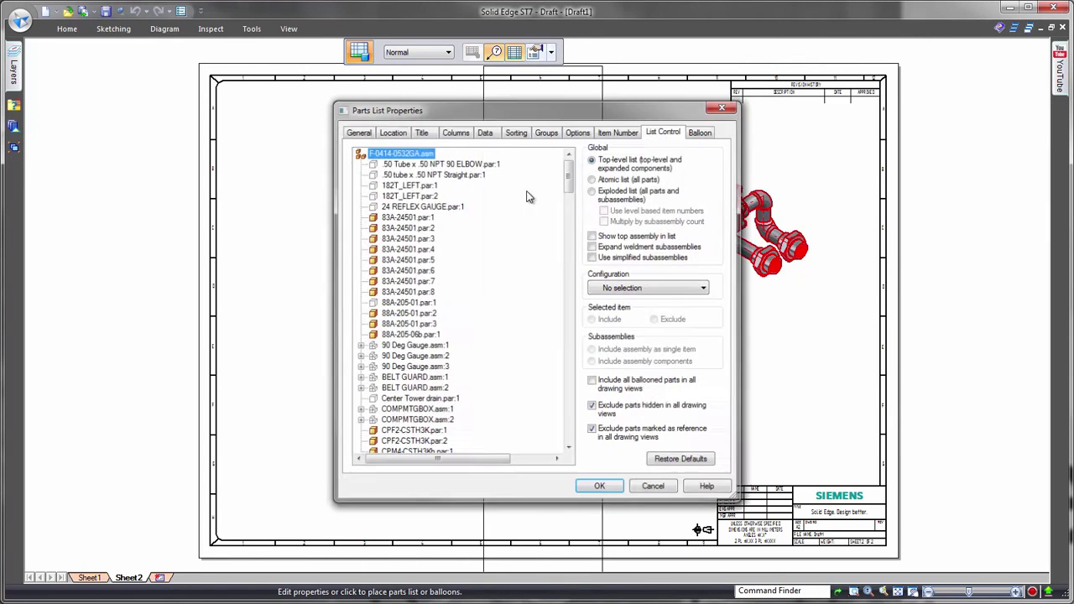
pyautogui.click(579, 132)
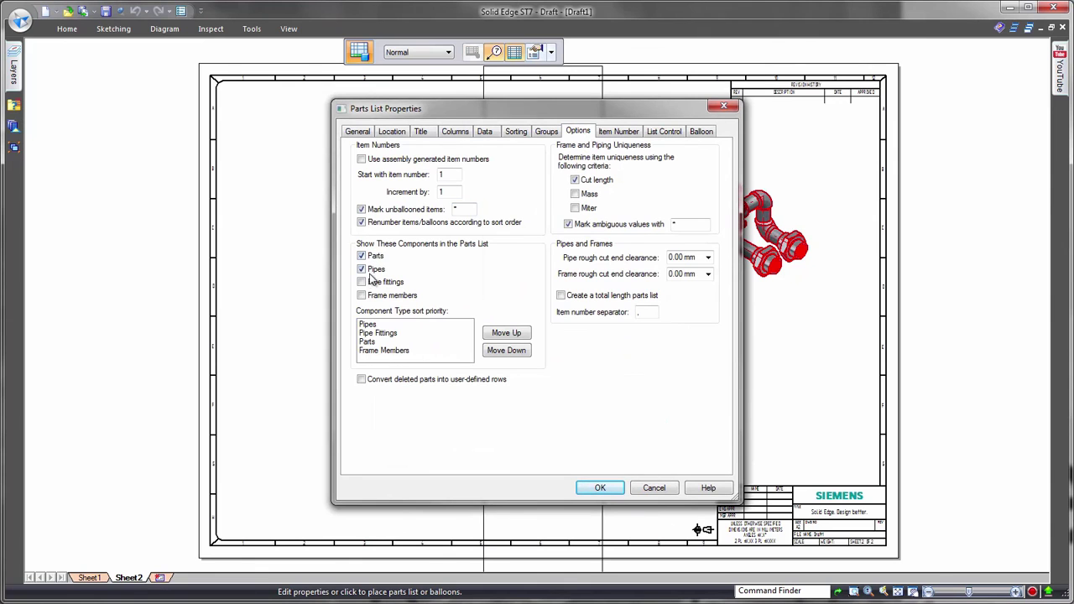
pyautogui.click(672, 137)
pyautogui.click(631, 290)
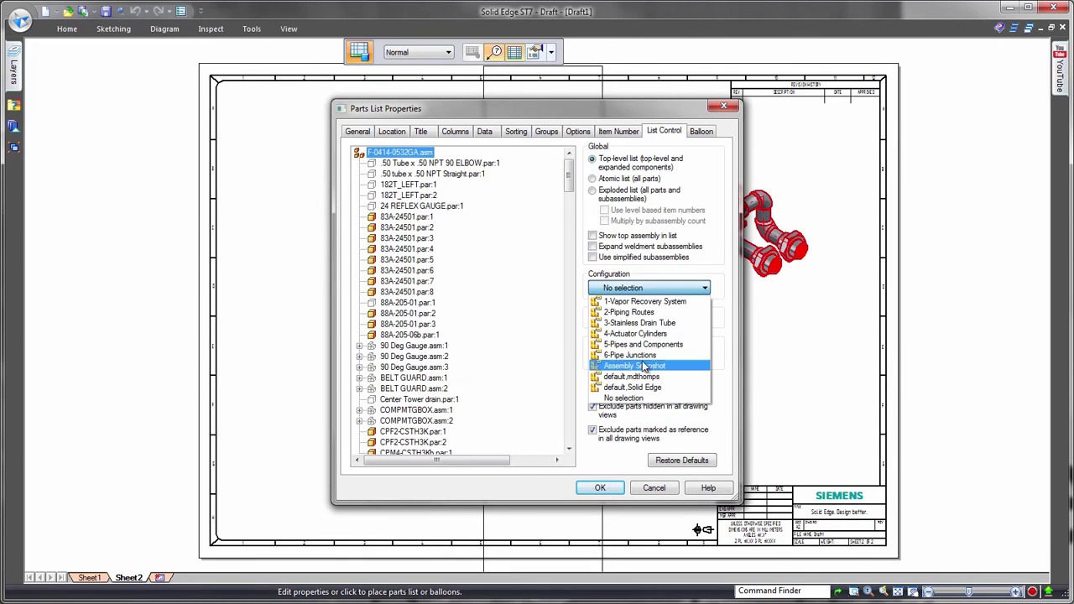
pyautogui.click(612, 366)
pyautogui.press('Return')
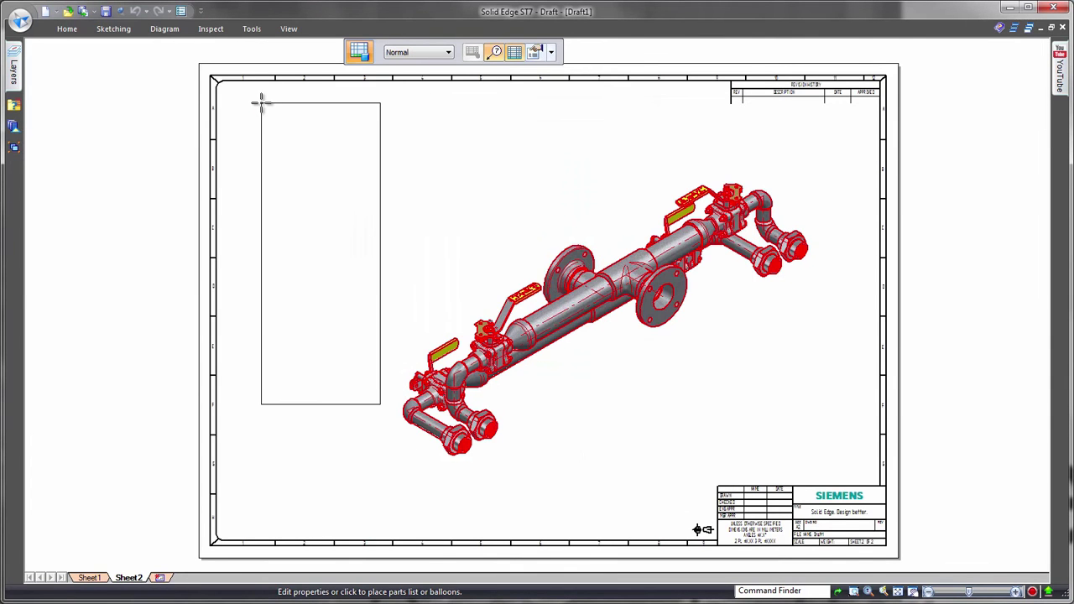
pyautogui.click(261, 103)
# - Finish placing the parts list and widen its file name column
pyautogui.click(346, 102)
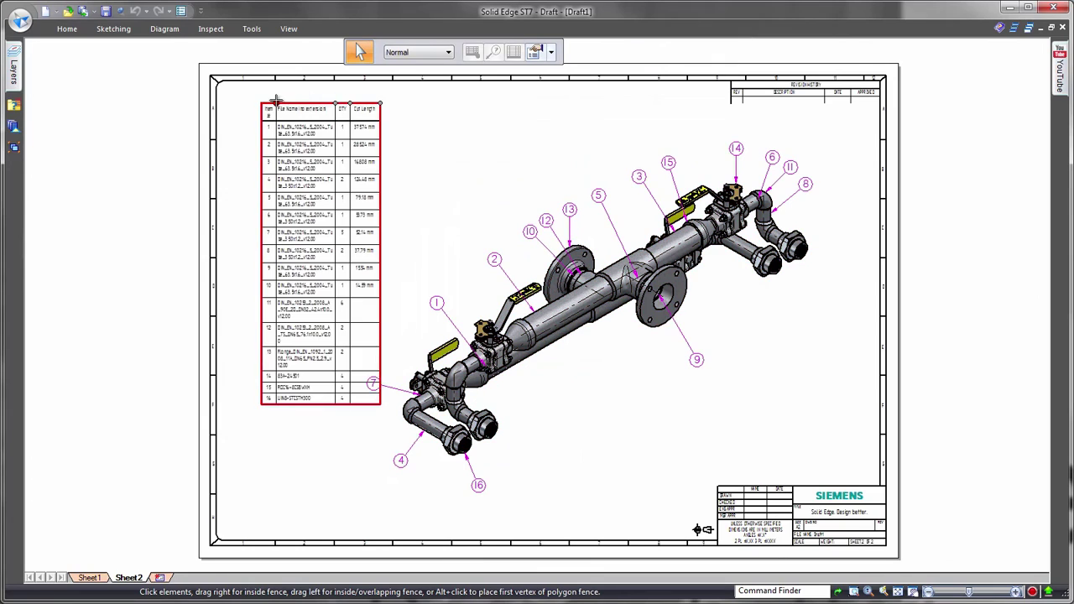
pyautogui.moveTo(347, 103); pyautogui.dragTo(420, 101)
pyautogui.press('Escape')
pyautogui.scroll(2, 851, 420)
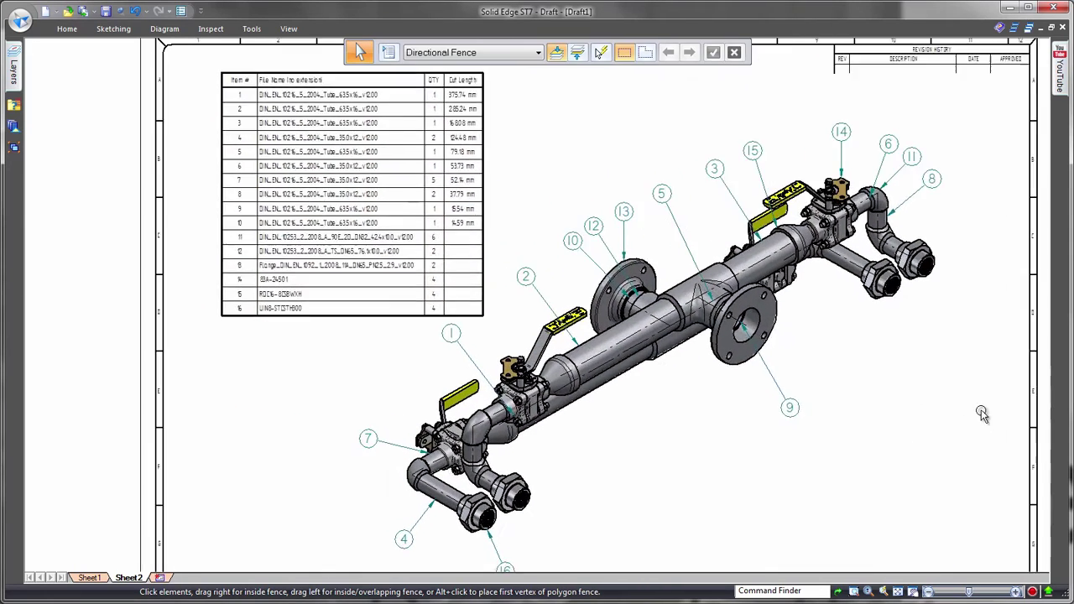
pyautogui.scroll(1, 419, 148)
# - Check which parts parts-list rows 5, 10, 13, 15 and 16 refer to
pyautogui.click(210, 72)
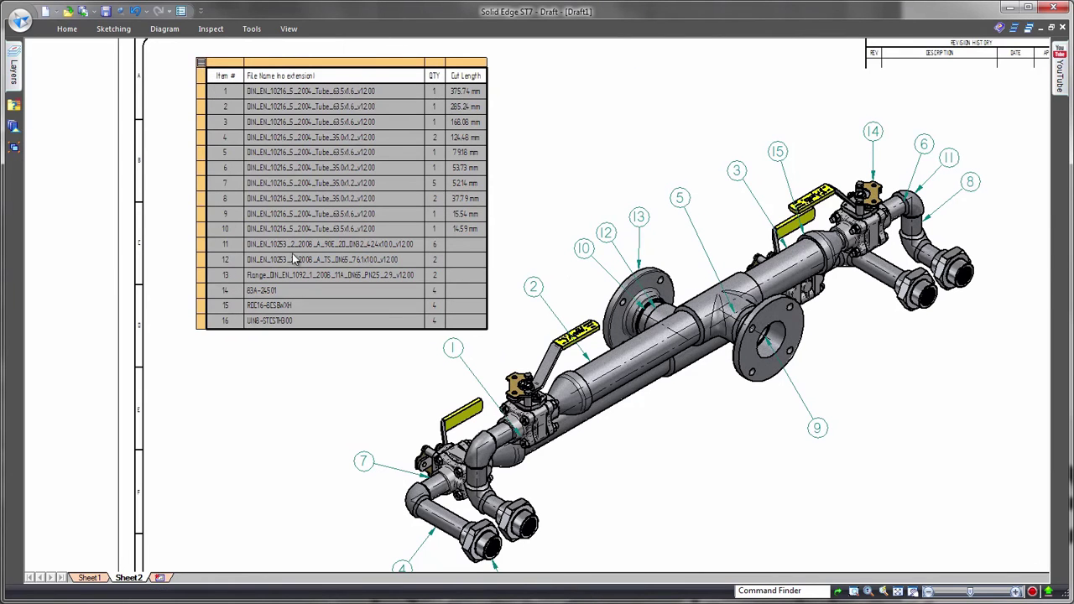
pyautogui.doubleClick(288, 155)
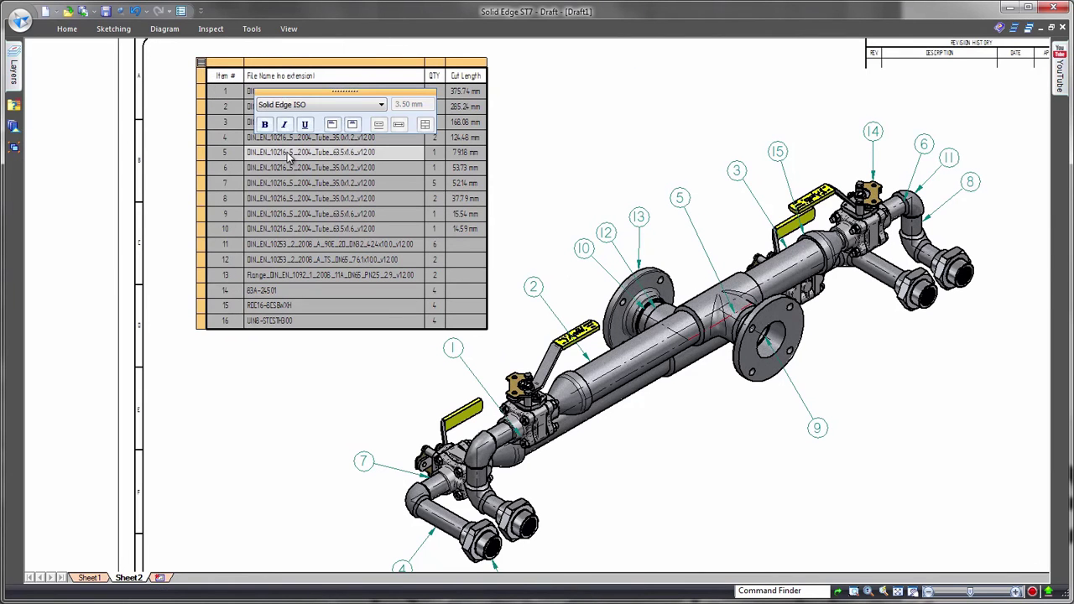
pyautogui.click(287, 231)
pyautogui.click(280, 276)
pyautogui.click(266, 308)
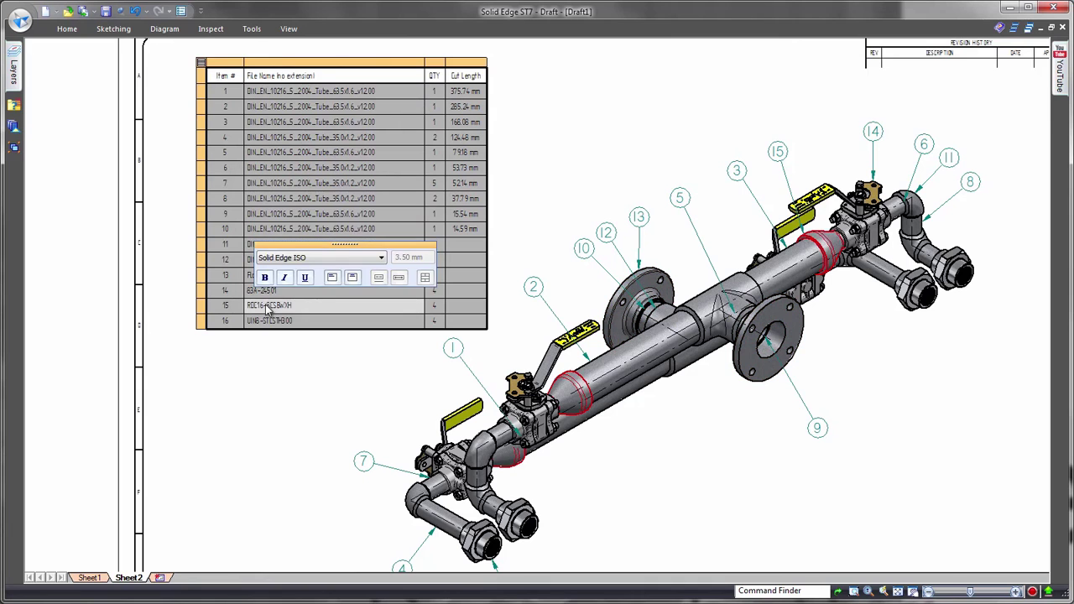
pyautogui.click(270, 324)
# - Turn off part highlighting, try part thumbnails then turn them off, and deselect the list
pyautogui.rightClick(198, 61)
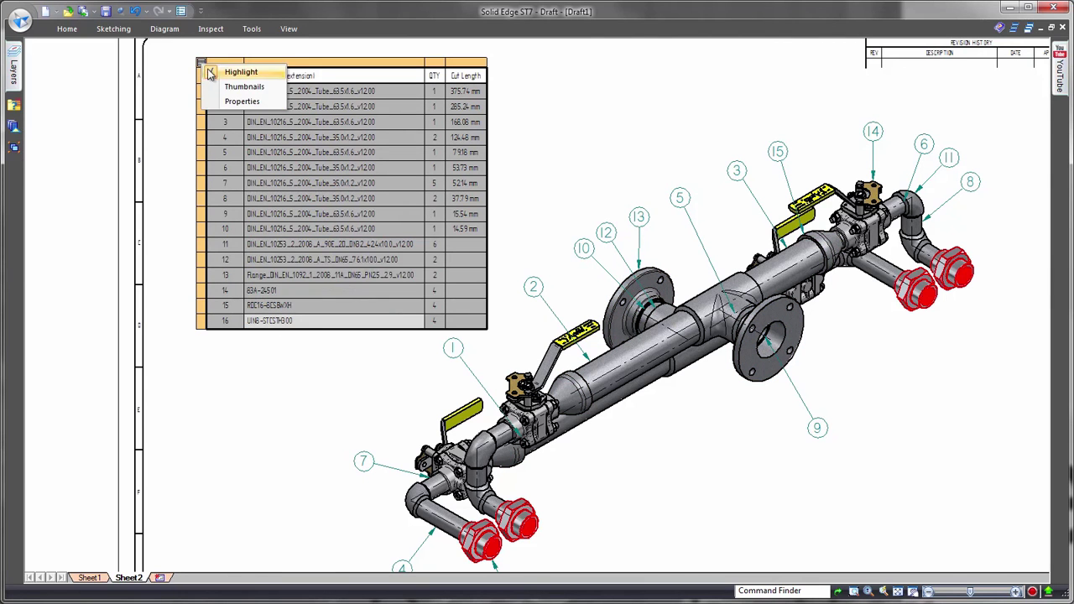
pyautogui.click(215, 84)
pyautogui.rightClick(199, 61)
pyautogui.click(215, 70)
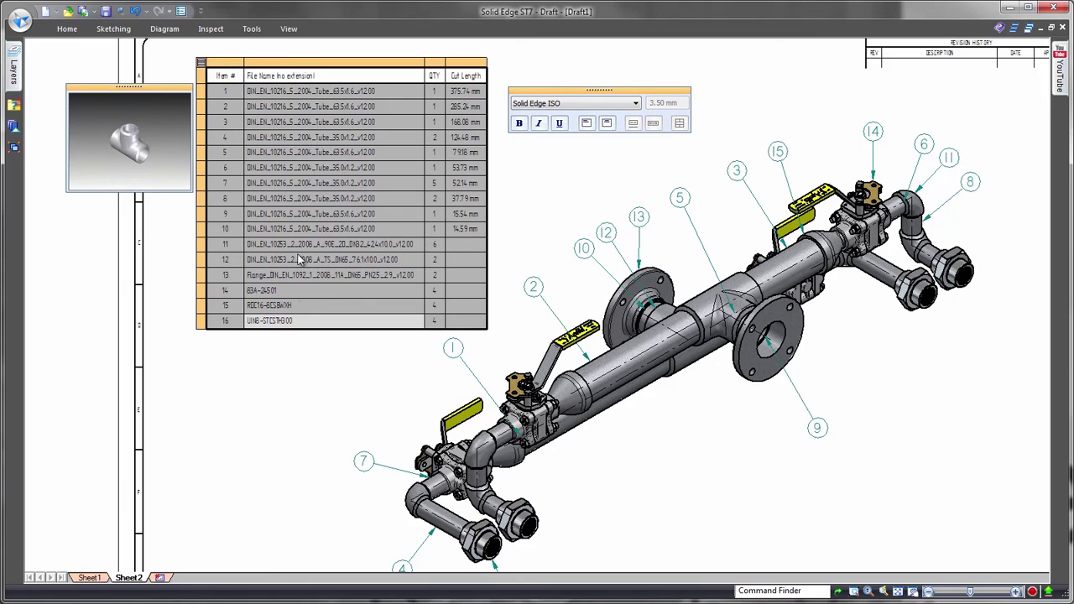
pyautogui.rightClick(198, 61)
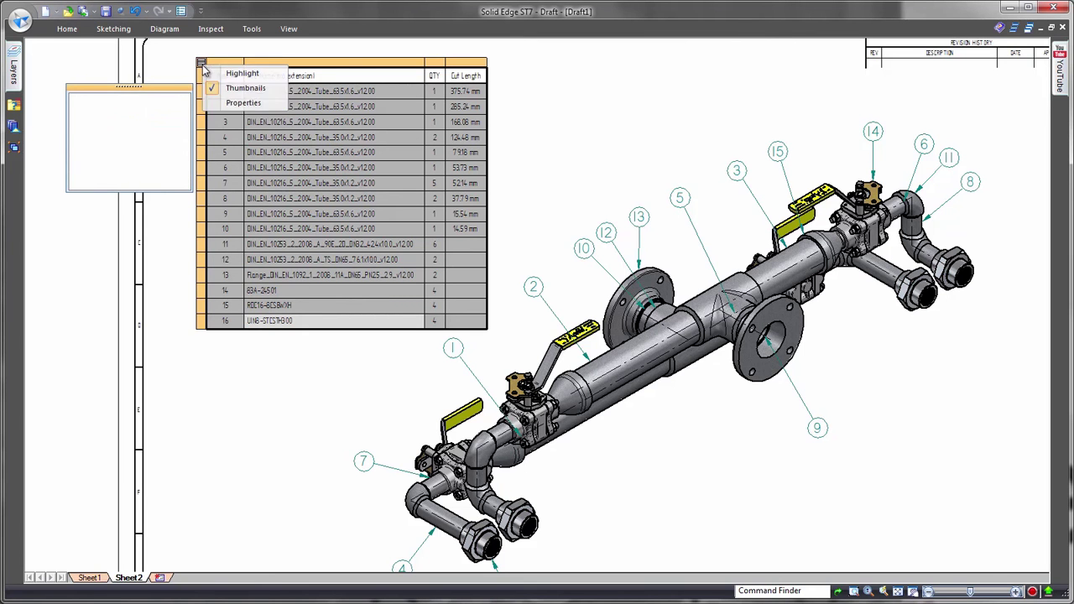
pyautogui.click(215, 89)
pyautogui.click(596, 90)
pyautogui.hotkey('ctrl', 'shift', 'a')
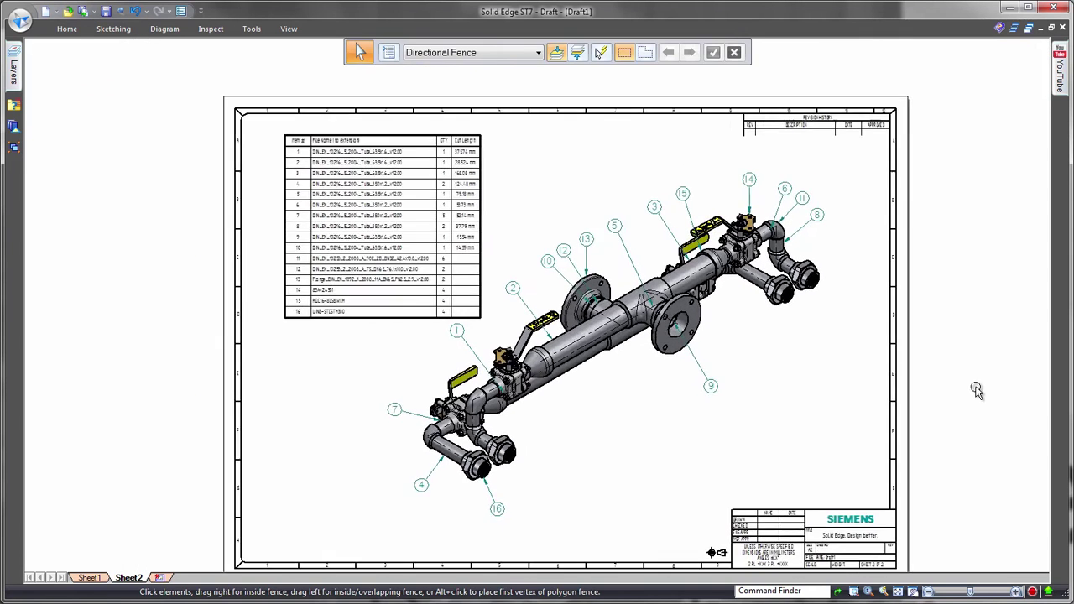